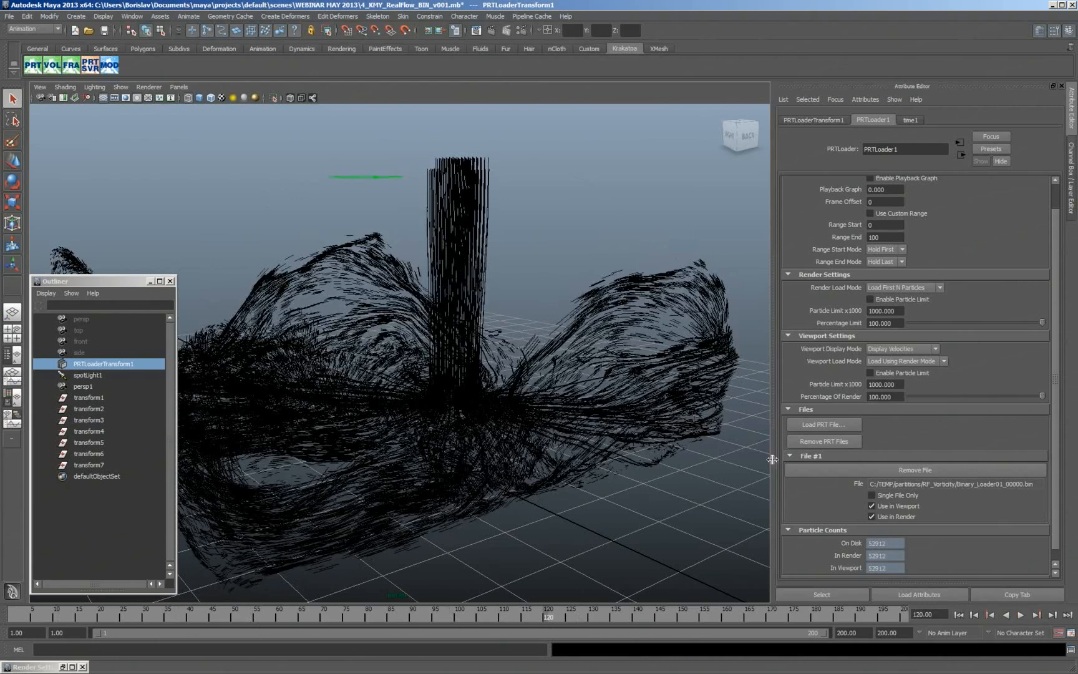
- Play the particle animation from frame 120 and stop it at frame 140
left_click(552, 618)
key("alt+v")
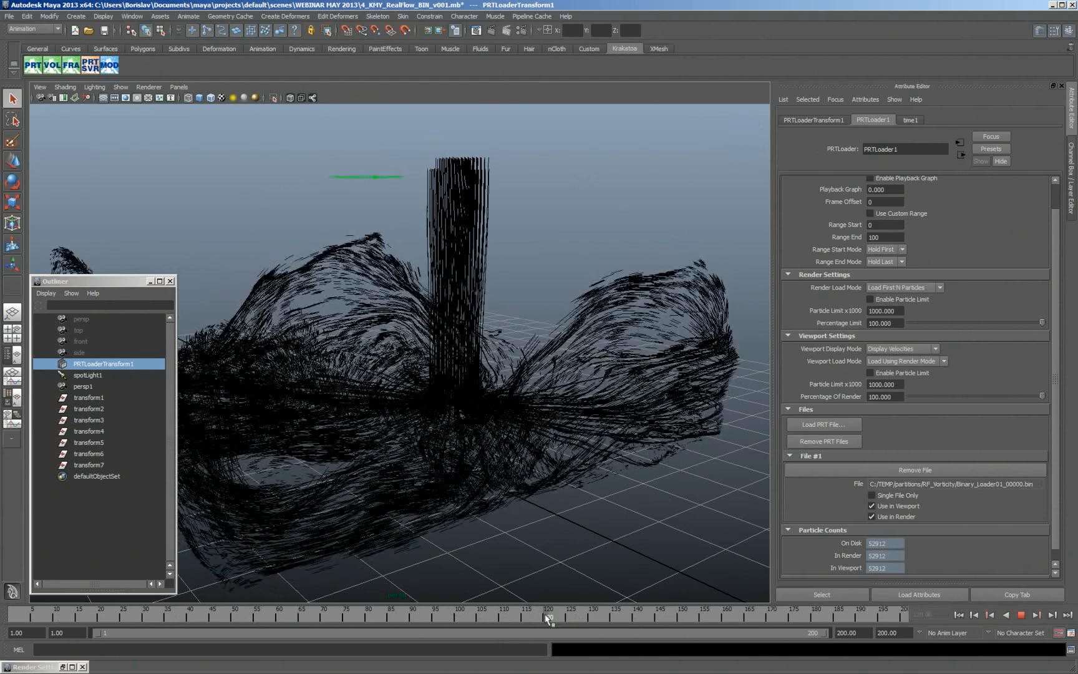
key("alt+v")
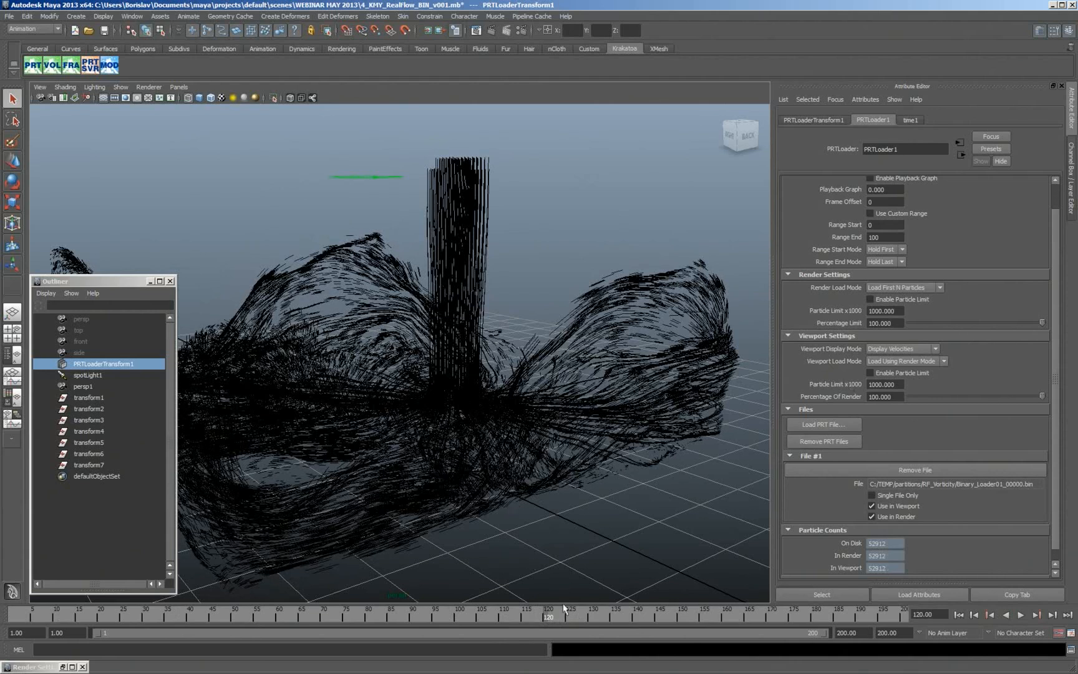
key("alt+v")
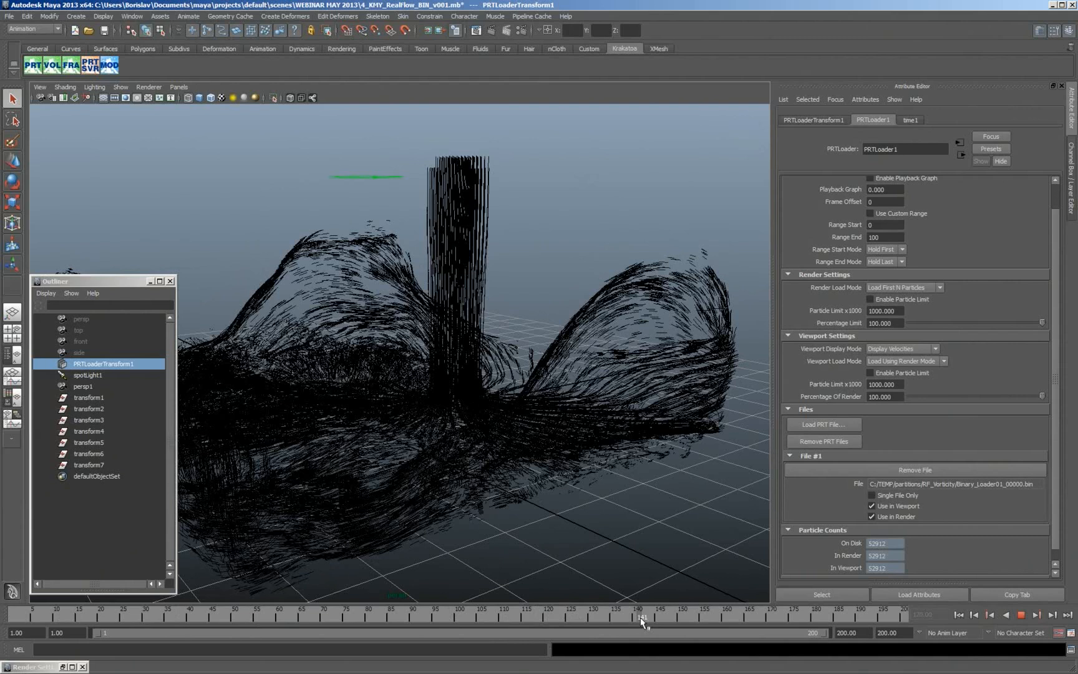
key("alt+v")
- Open the Krakatoa Modifiers Editor and add a Copy Channel modifier to PRTLoader1
left_click(110, 70)
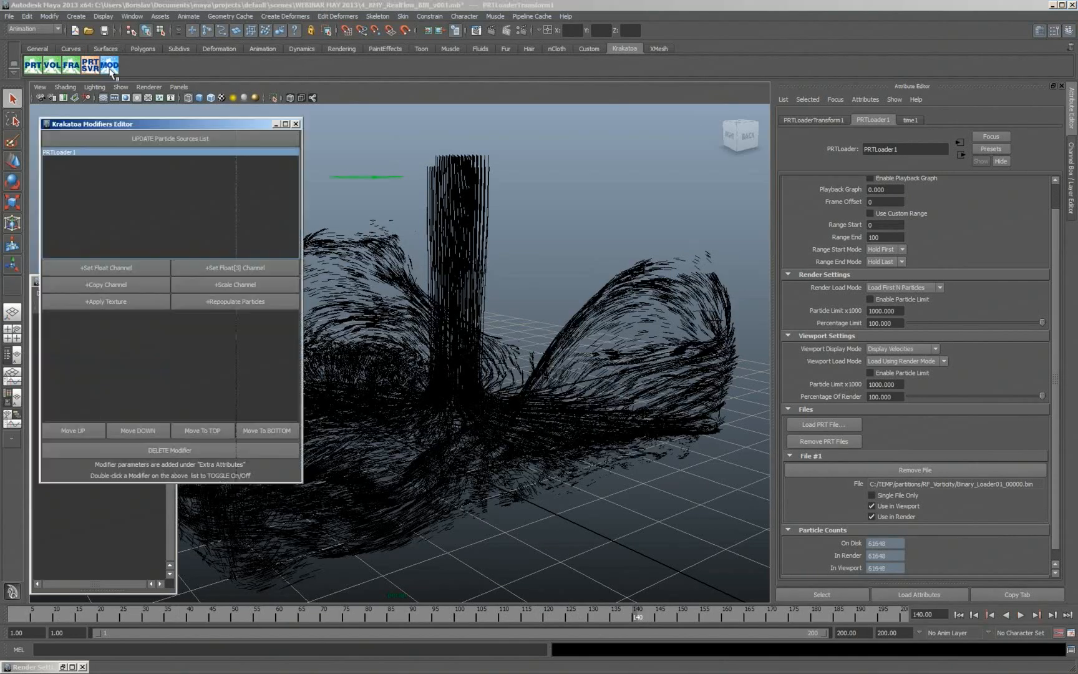
mouse_move(237, 123)
left_mouse_down()
mouse_move(392, 139)
mouse_move(219, 132)
left_mouse_up()
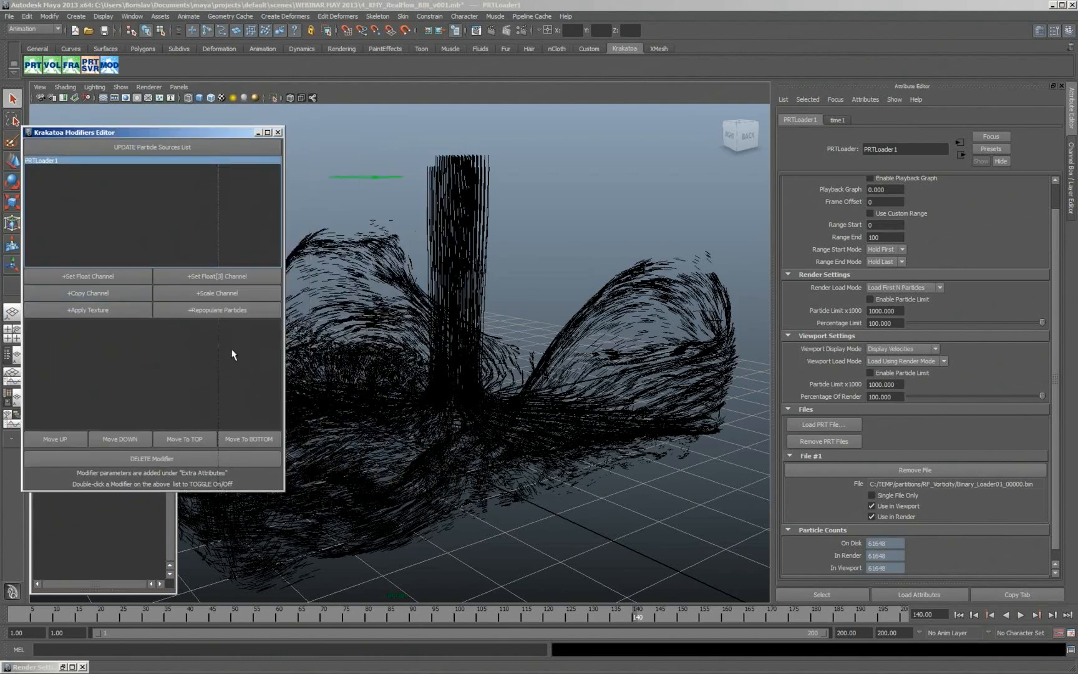
left_click(118, 295)
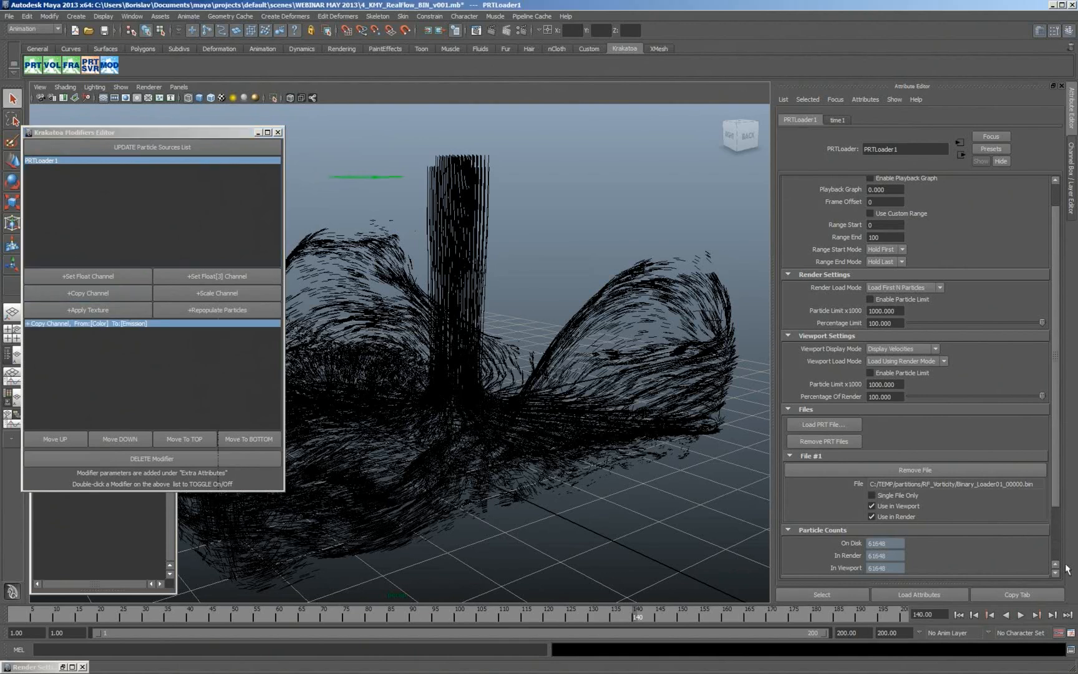
- Set the Copy Channel modifier's source channel to Velocity and its destination channel to Color
scroll(1057, 553, "down", 3)
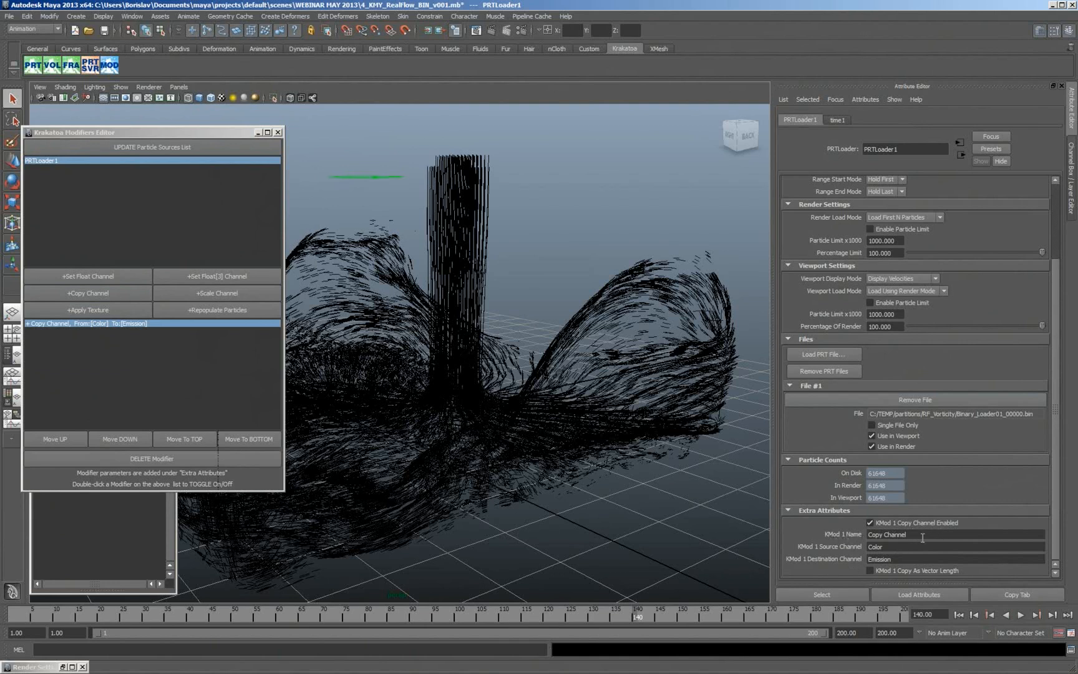
left_click(902, 547)
key("ctrl+x")
double_click(890, 560)
key("ctrl+v")
left_click(892, 549)
type("Velocity")
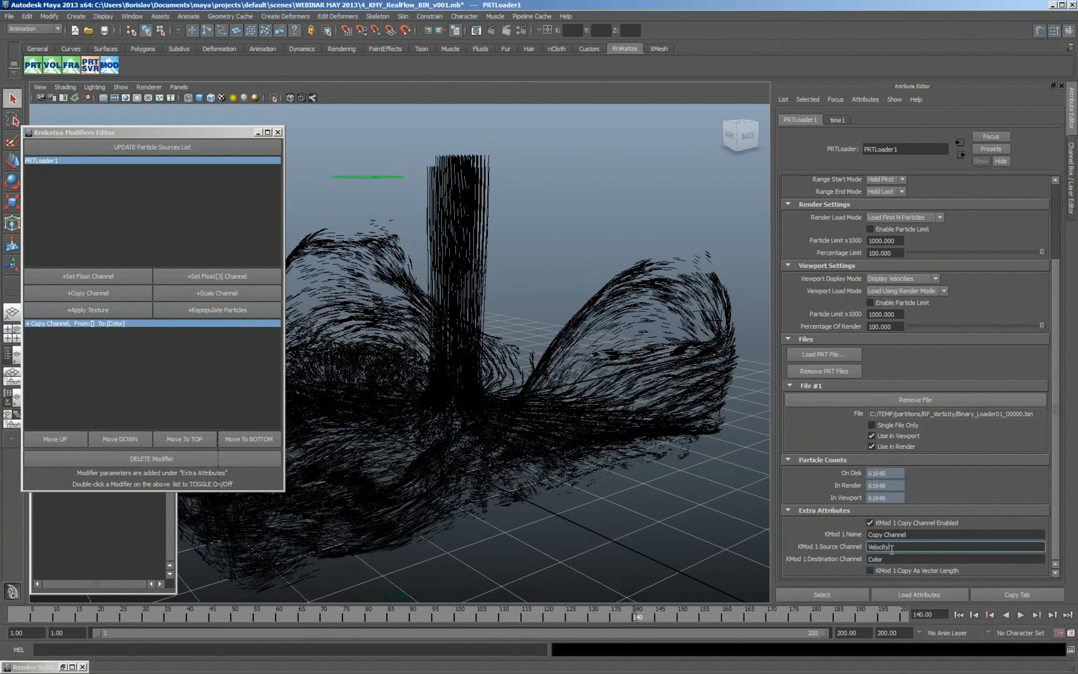
key("Return")
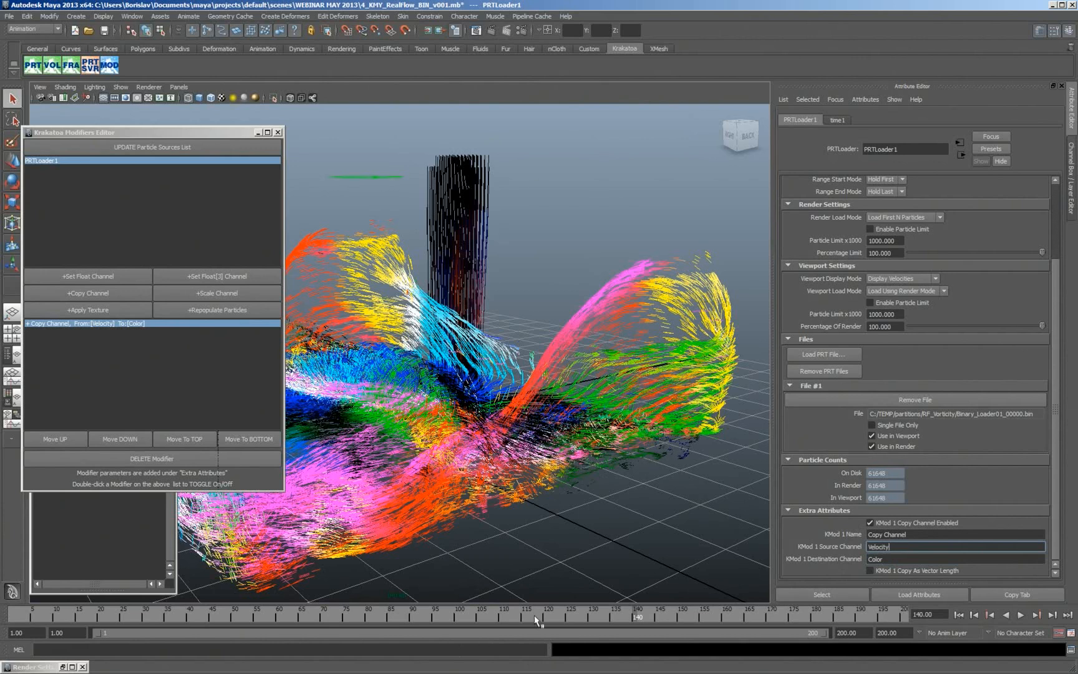
- Play back the velocity-coloured particles and leave the timeline at frame 104
left_click_drag(534, 615, 101, 615)
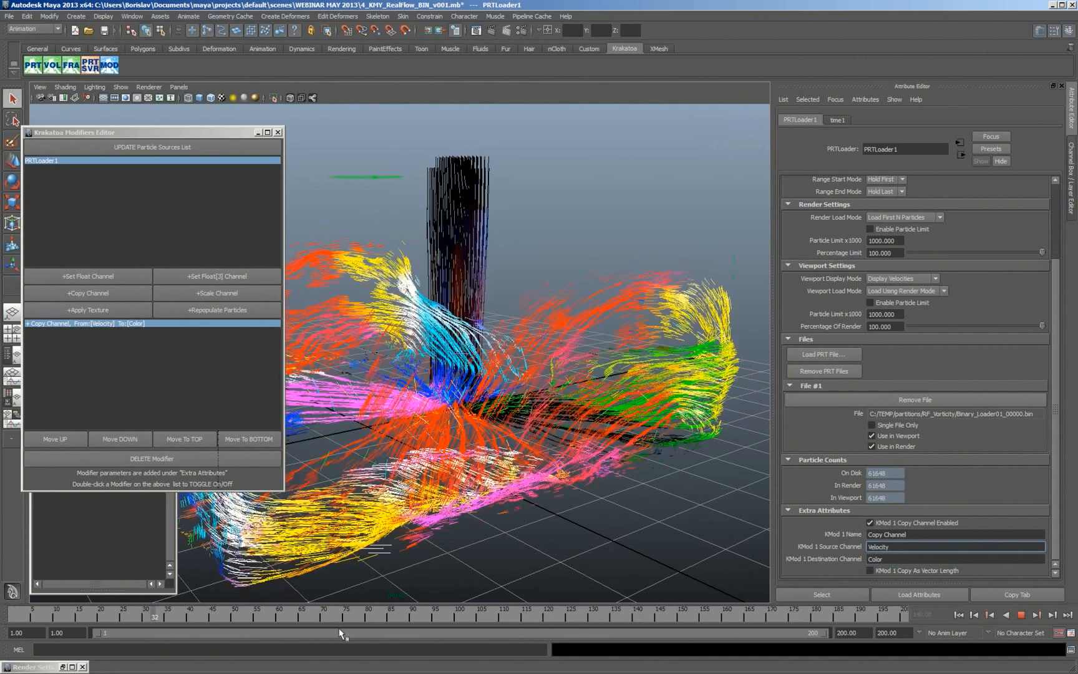
left_click(1021, 615)
left_click(925, 559)
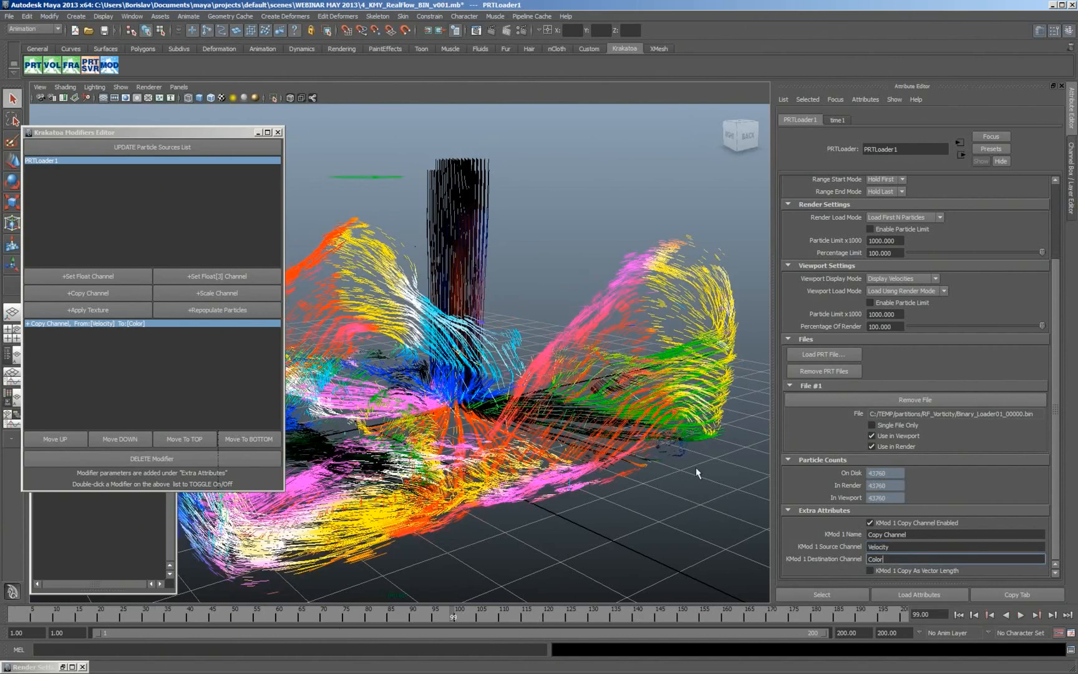
left_click(466, 612)
mouse_move(466, 611)
left_mouse_down()
mouse_move(813, 619)
mouse_move(244, 614)
mouse_move(477, 615)
left_mouse_up()
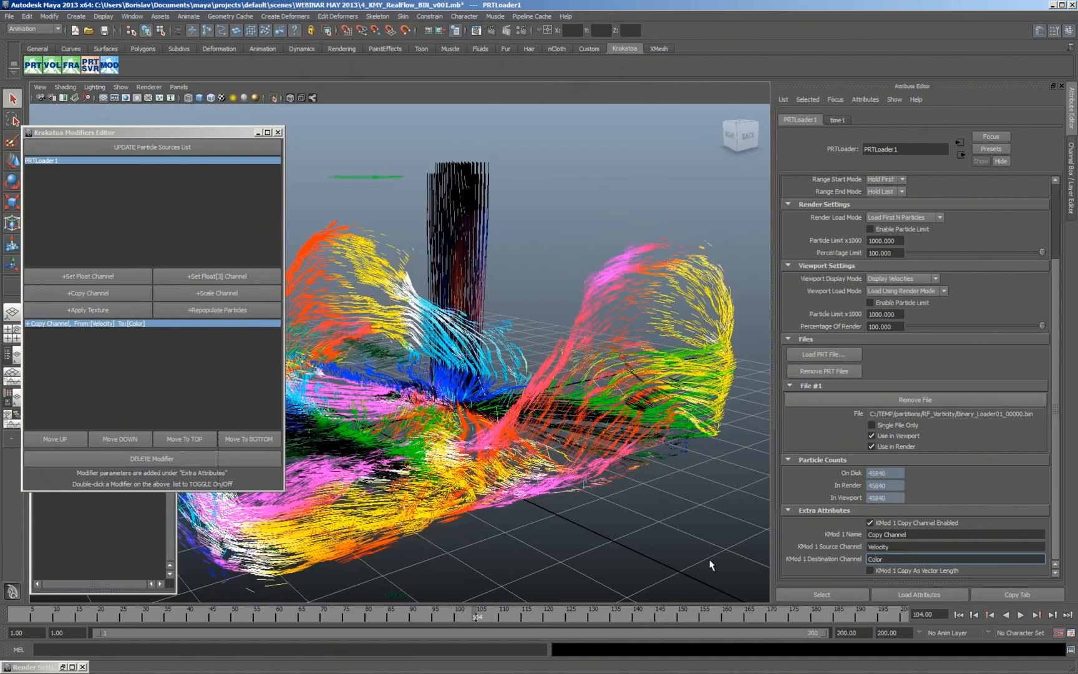
- Add a Scale Channel modifier on Color with a scale of 0.05, and enable Copy As Vector Length on the copy modifier
left_click(207, 294)
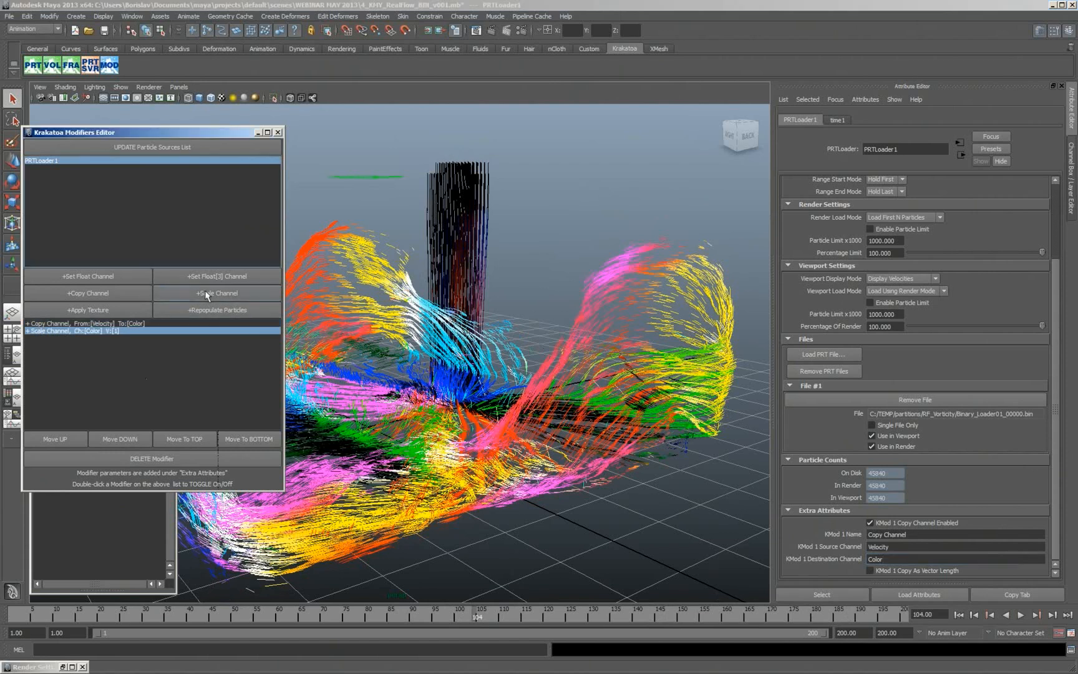
scroll(1056, 545, "down", 2)
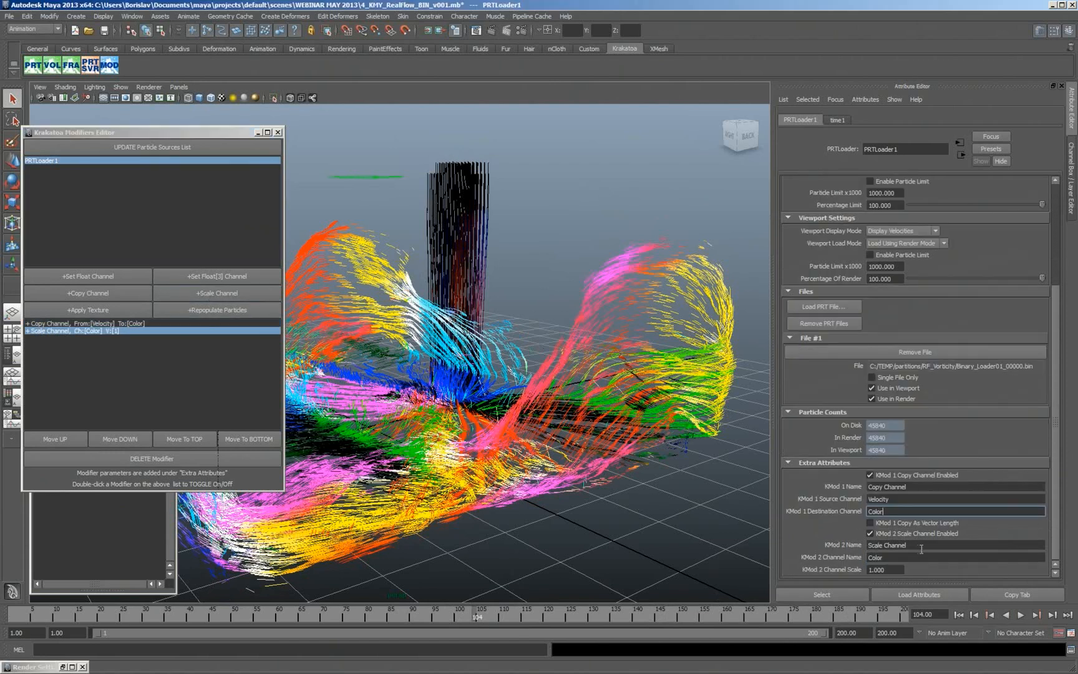
left_click_drag(898, 570, 844, 573, "ctrl")
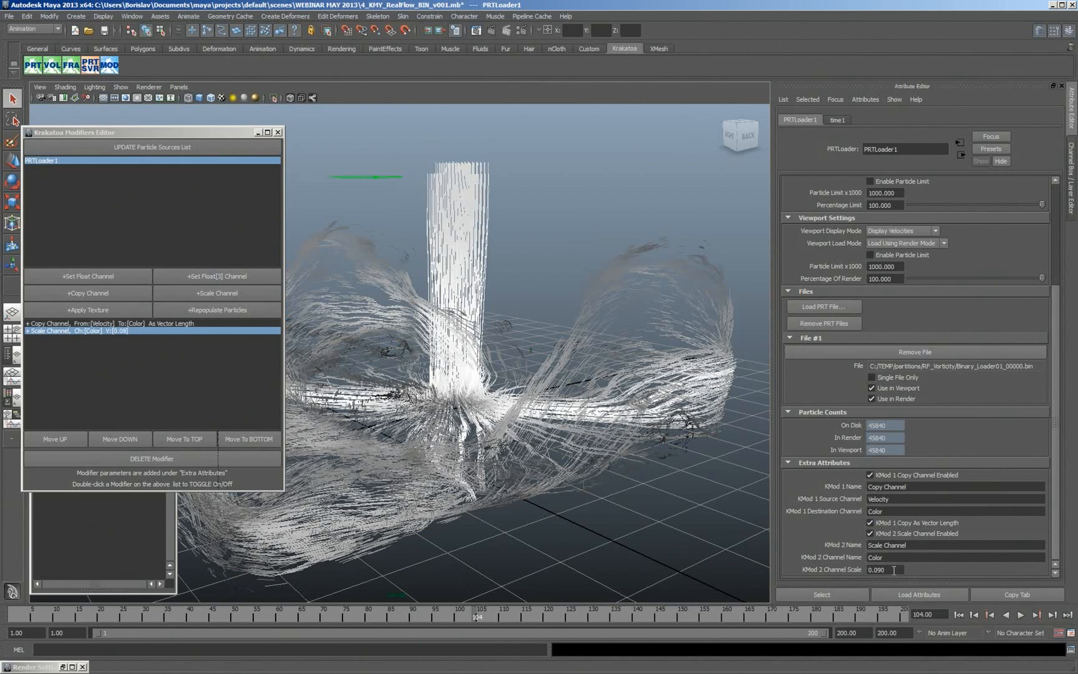
left_click_drag(894, 570, 876, 569, "ctrl")
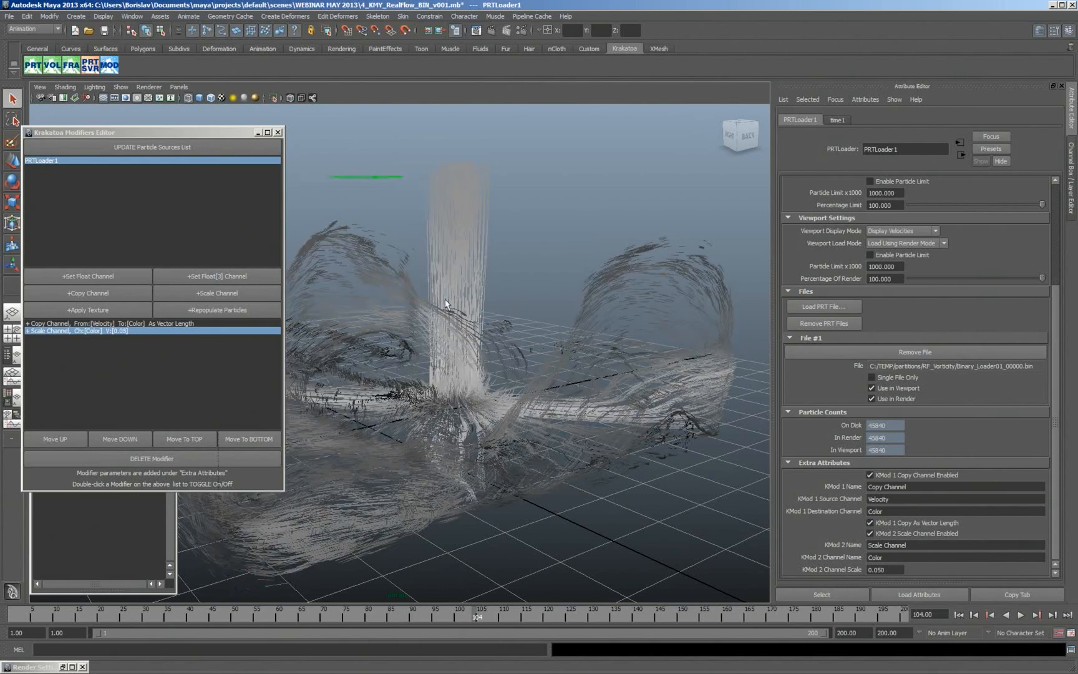
- Deselect the loader and scrub through the greyscale particle animation, stopping at frame 102
left_click(601, 500)
left_click(83, 614)
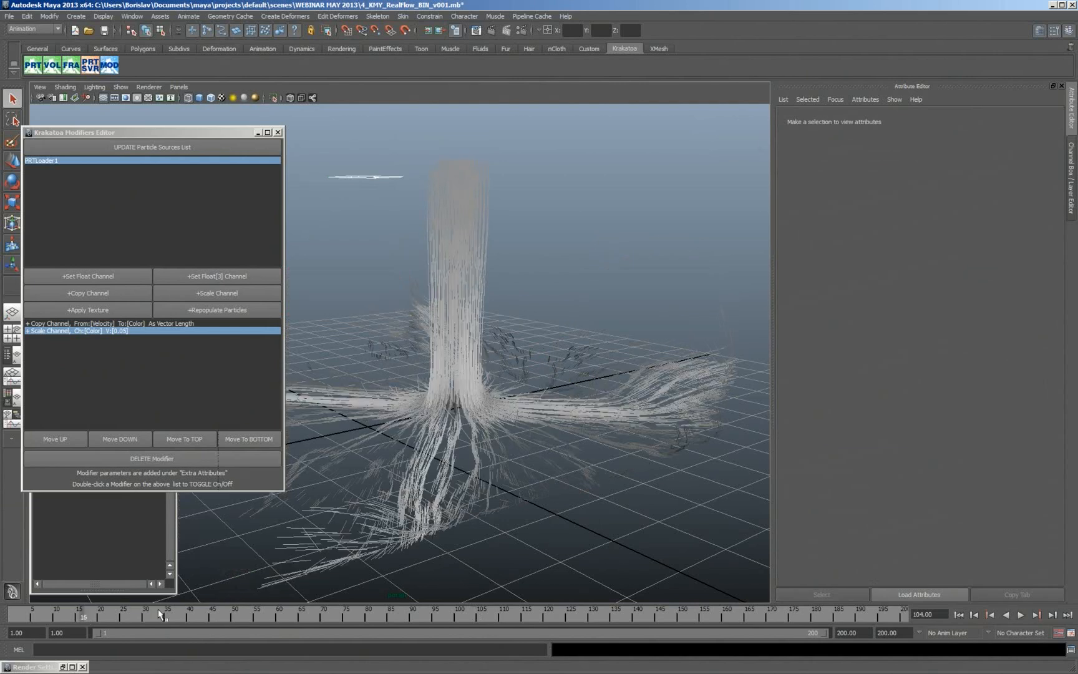
left_click_drag(160, 614, 413, 617)
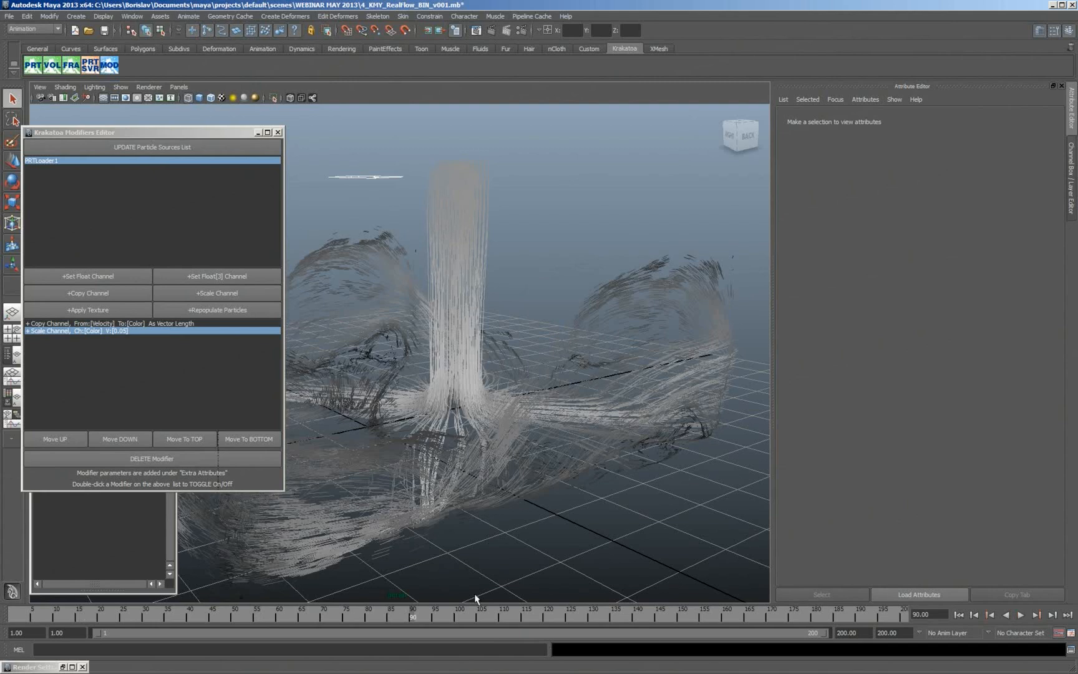
- Change PRTLoader1's Copy Channel destination and Scale Channel name to Map1
left_click(448, 363)
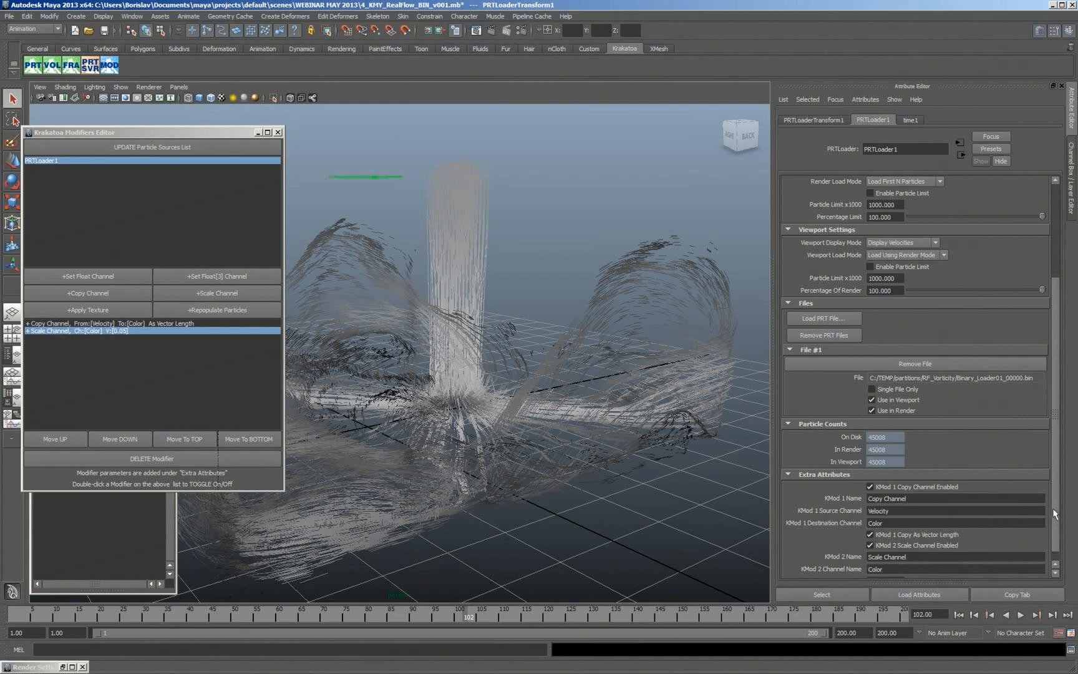
scroll(1052, 508, "down", 1)
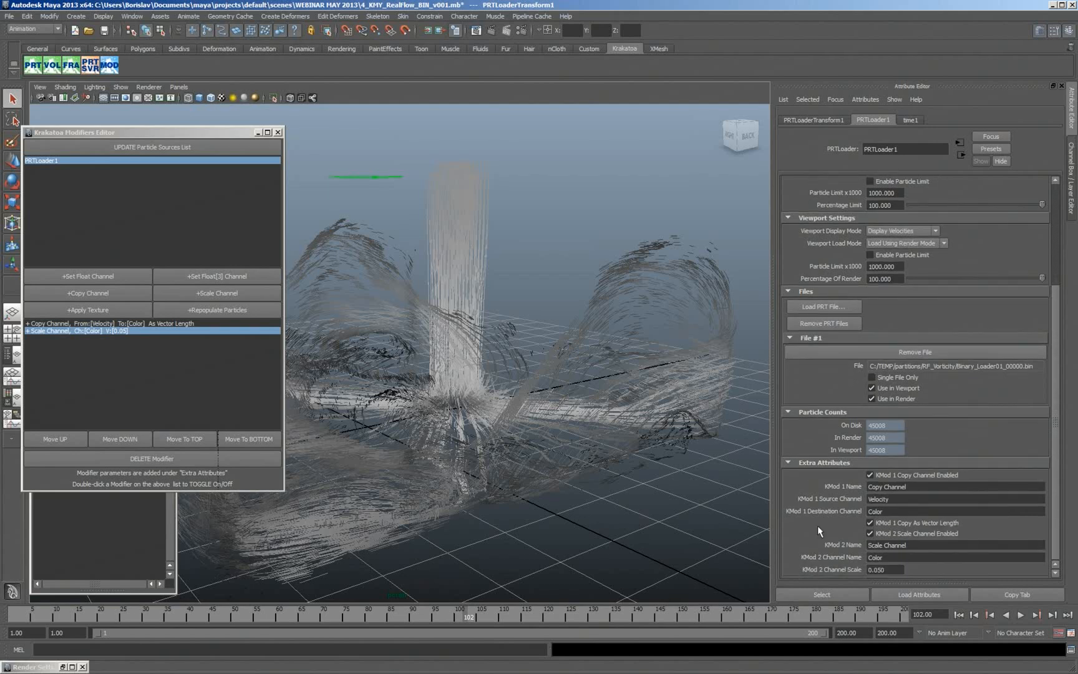
left_click(892, 511)
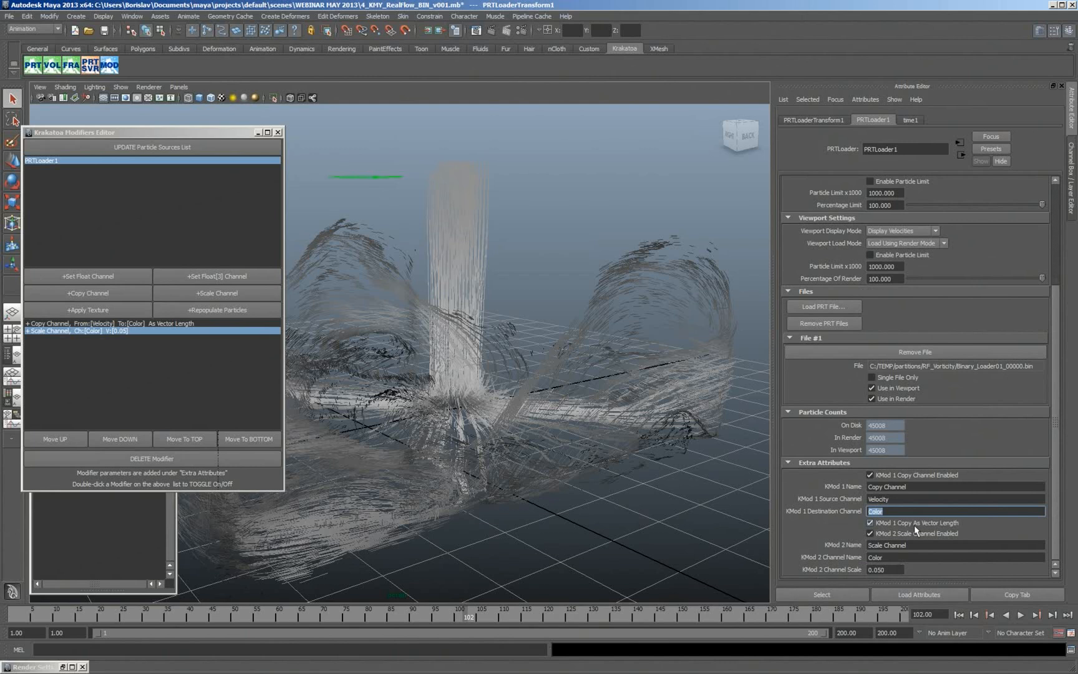
type("Map1")
left_click(898, 557)
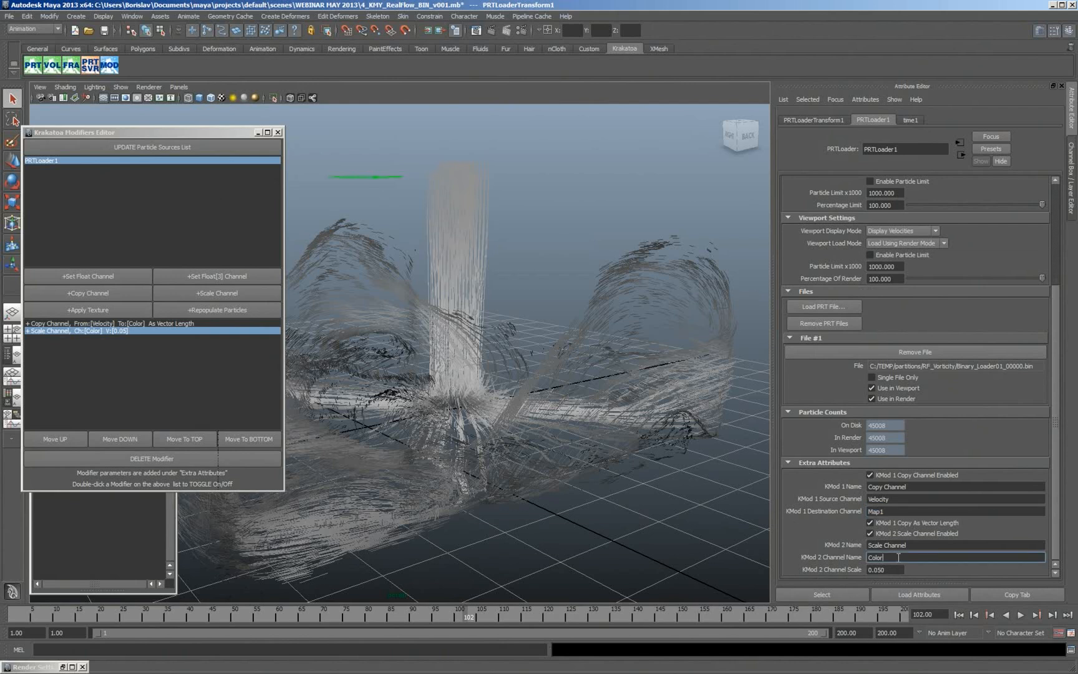
type("Map1")
key("Return")
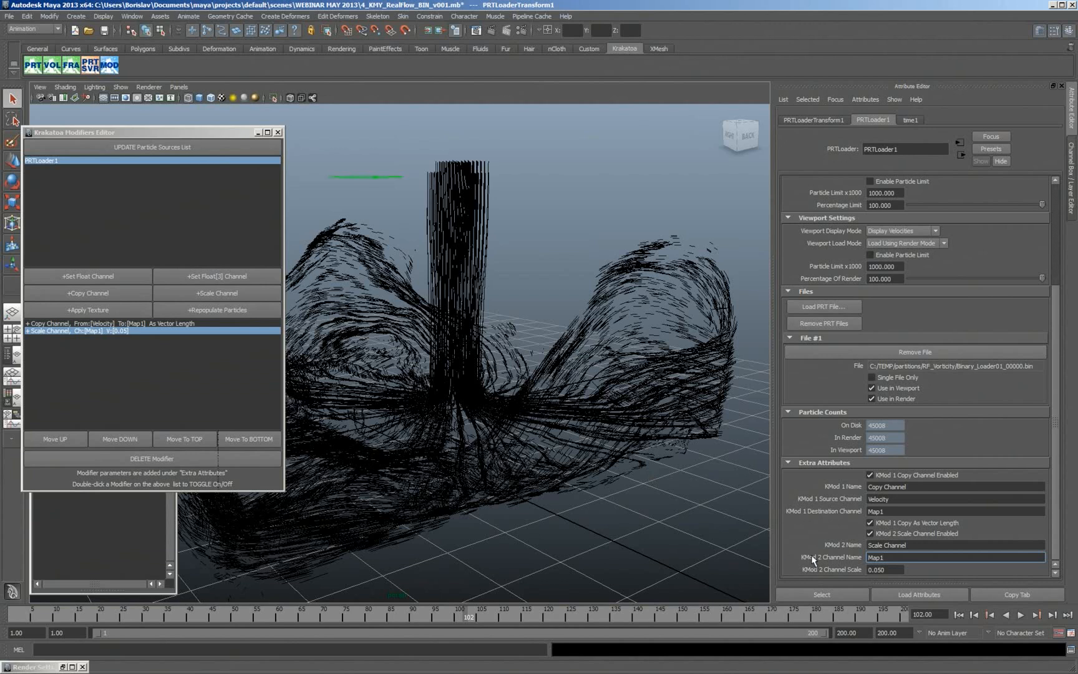
- Add an Apply Texture modifier for the Color channel and set its UVW channel to Map1
left_click(73, 309)
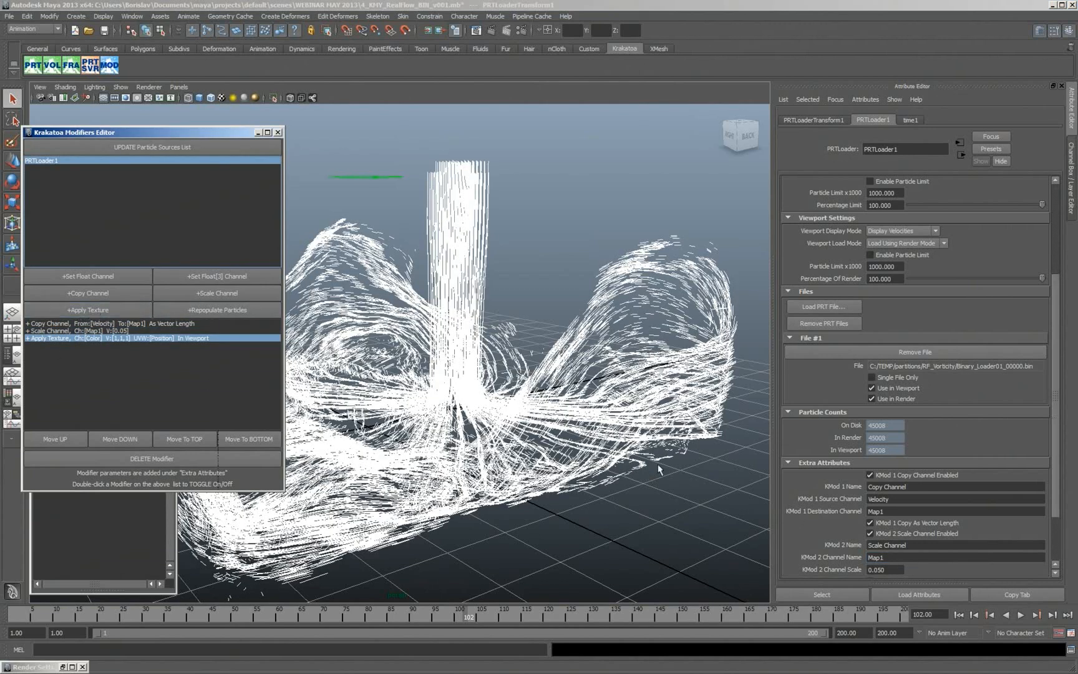
left_click(1056, 502)
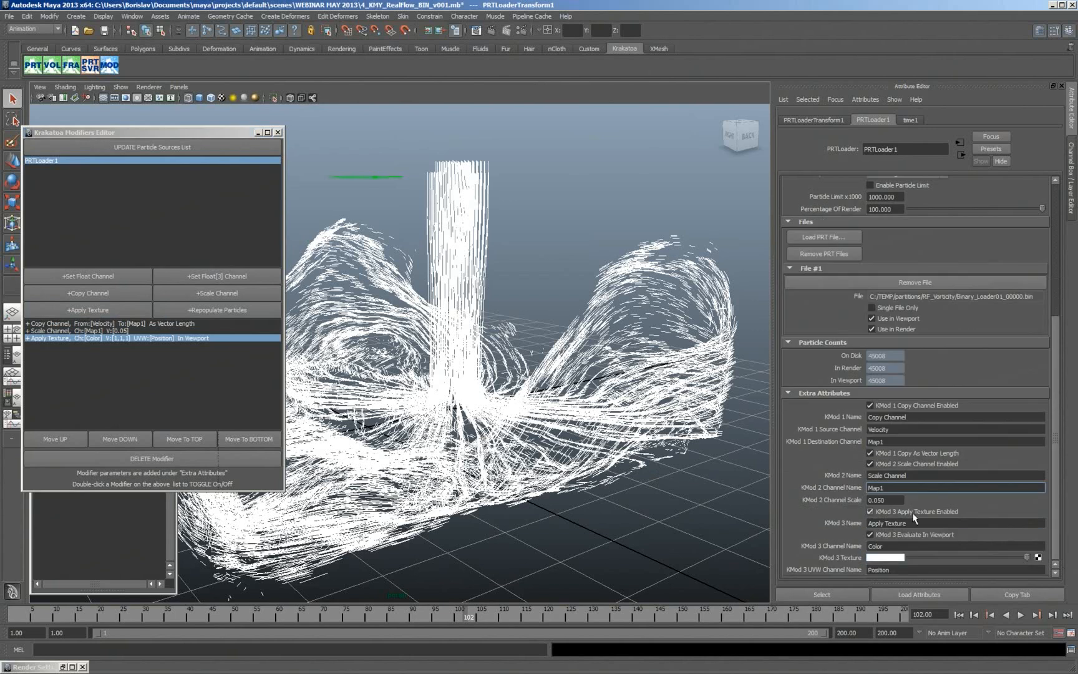
double_click(879, 569)
type("Map1")
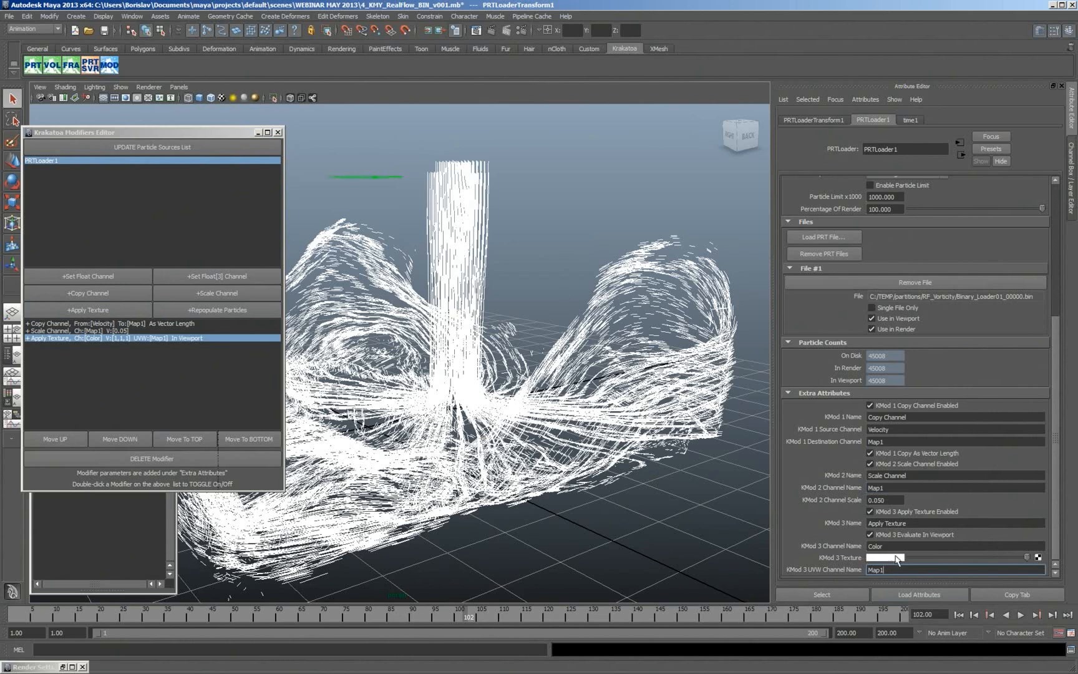
- Set the Apply Texture modifier's texture colour to a dark golden brown
left_click(896, 559)
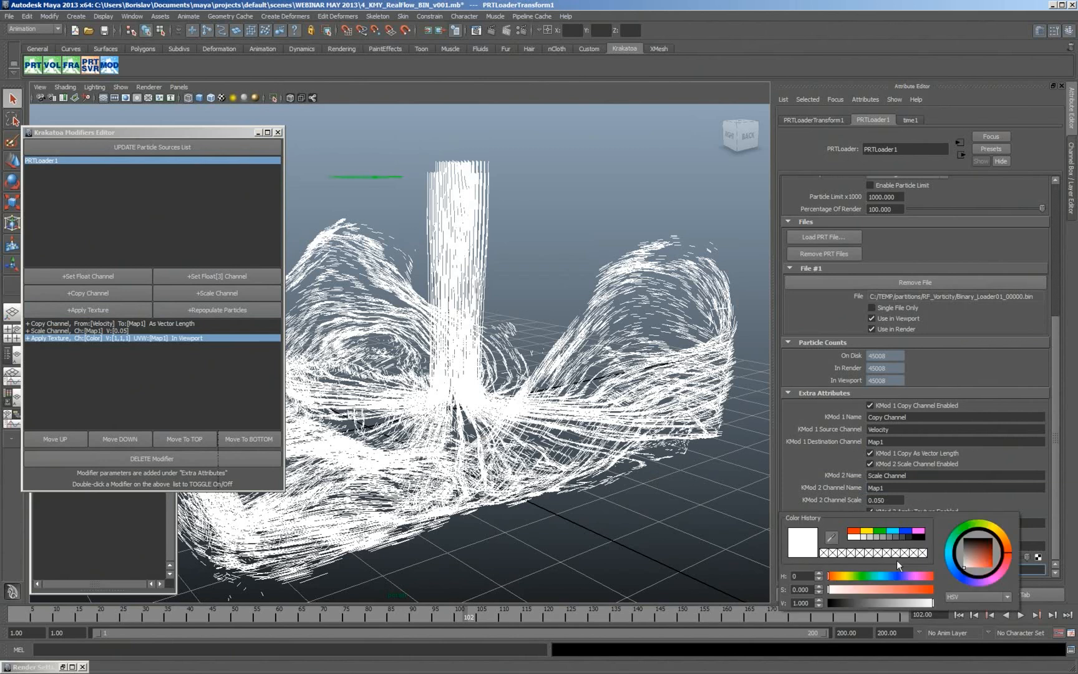
left_click(999, 532)
left_click(982, 551)
mouse_move(982, 551)
left_mouse_down()
mouse_move(968, 543)
mouse_move(979, 559)
mouse_move(987, 550)
left_mouse_up()
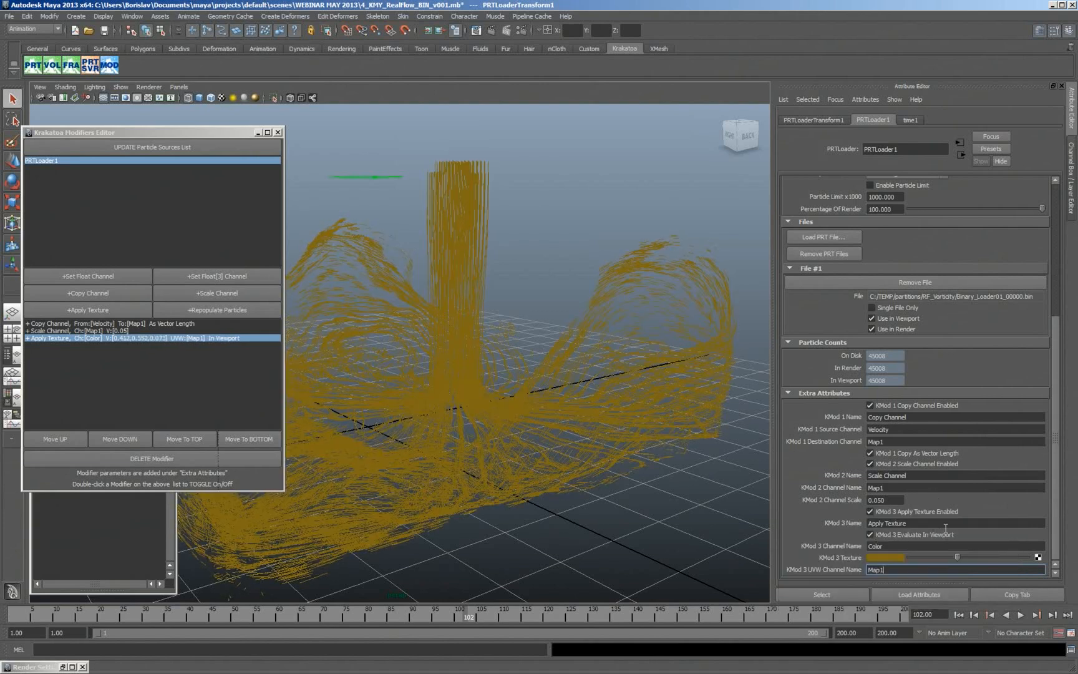
- Connect a Ramp texture to the Apply Texture modifier's texture attribute
left_click(1037, 557)
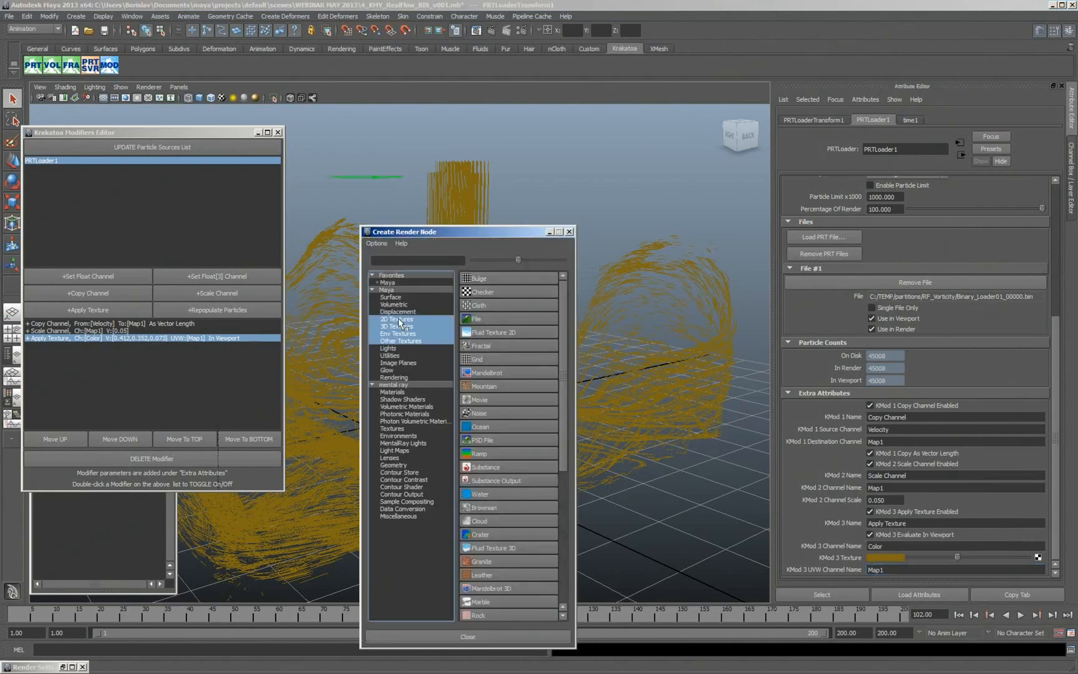
left_click(488, 457)
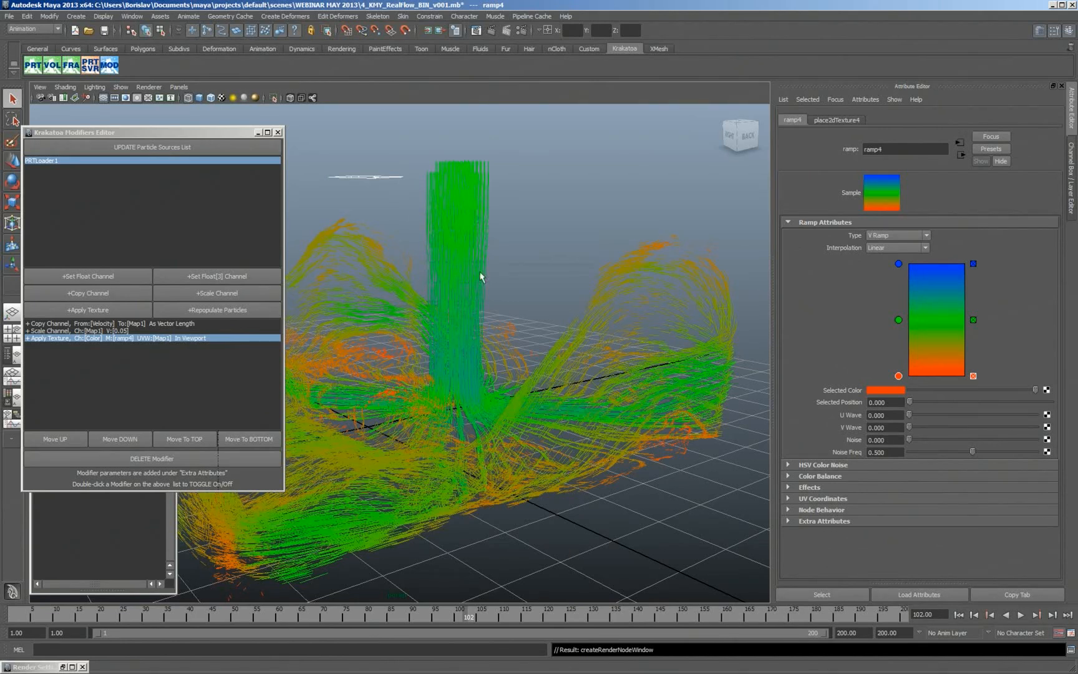
left_click(899, 321)
mouse_move(899, 320)
left_mouse_down()
mouse_move(898, 354)
mouse_move(898, 323)
left_mouse_up()
- Change the ramp's top colour entry to white and remove the middle green entry
left_click(898, 264)
left_click(883, 391)
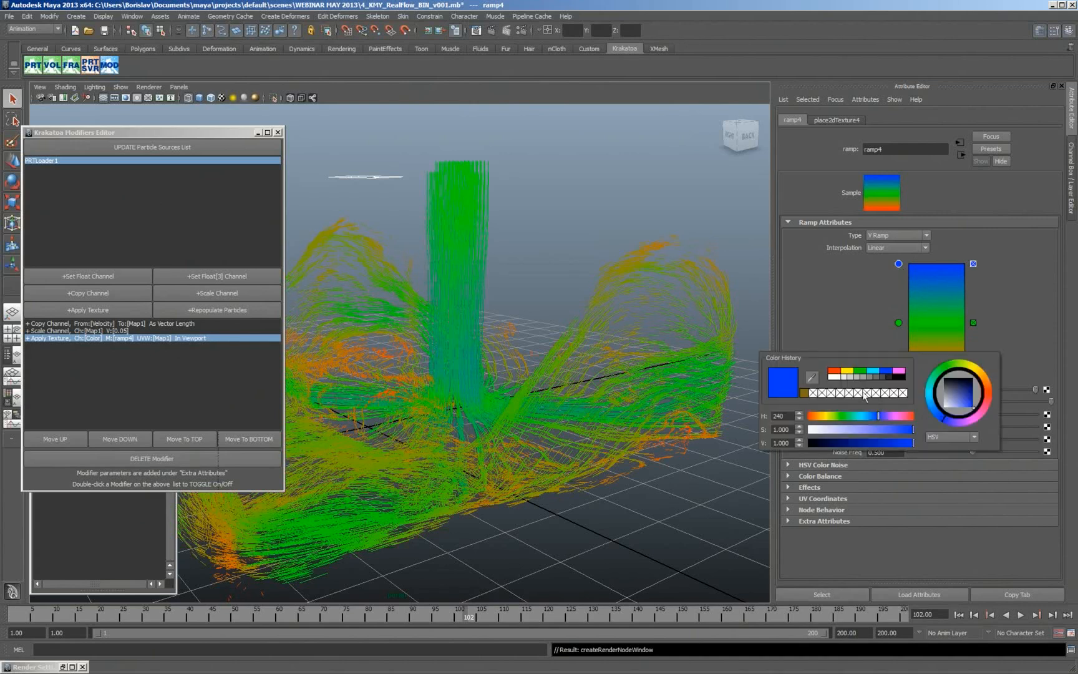
left_click(836, 377)
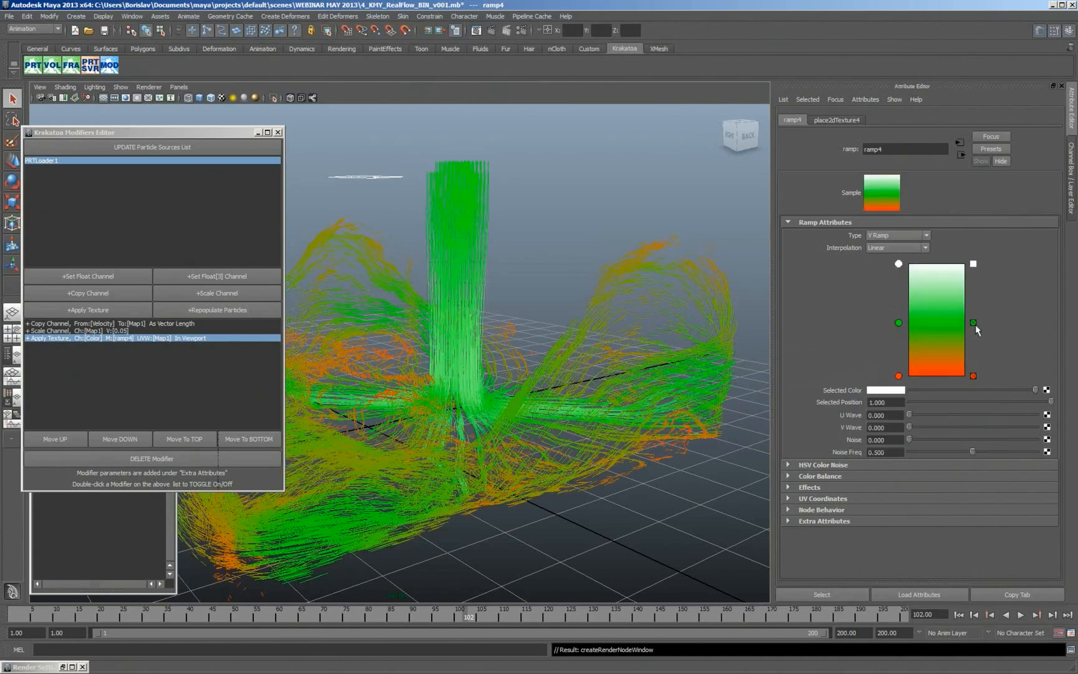
left_click(973, 321)
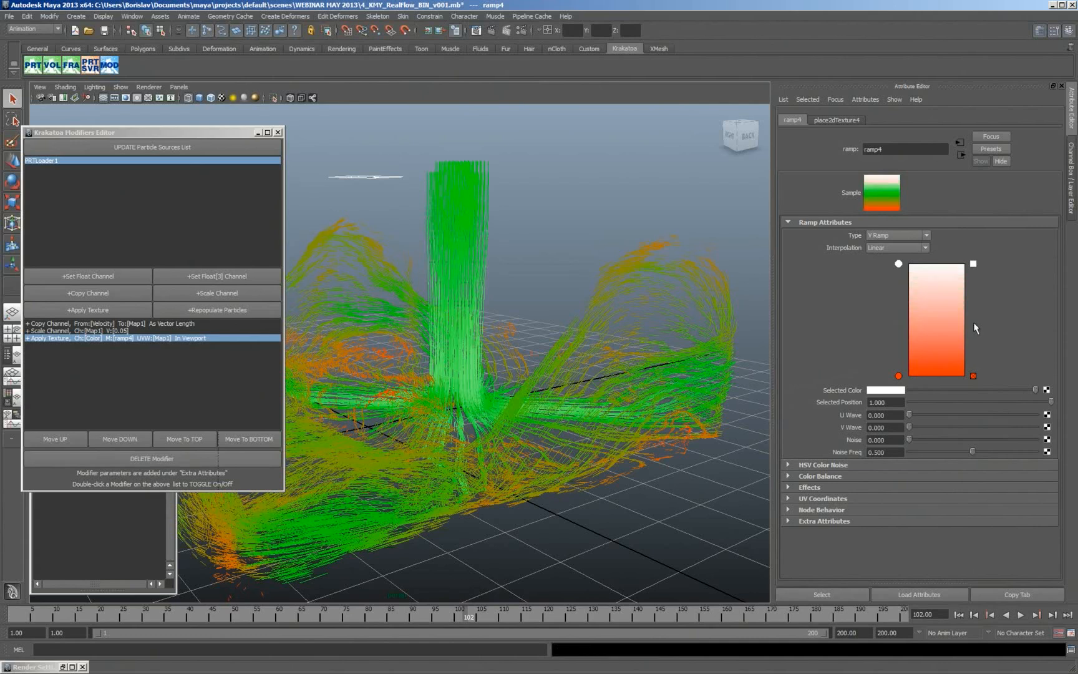
- Set the ramp's bottom colour to bright blue with hue 208 and its interpolation to Exponential Down
left_click(890, 390)
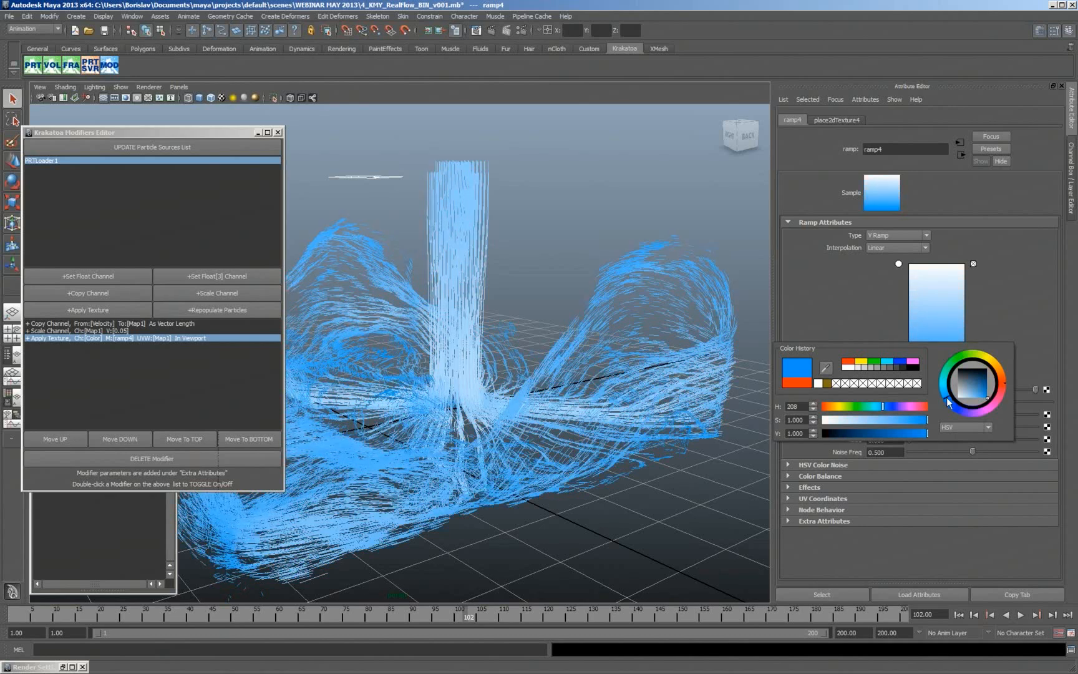
left_click(896, 248)
left_click(896, 278)
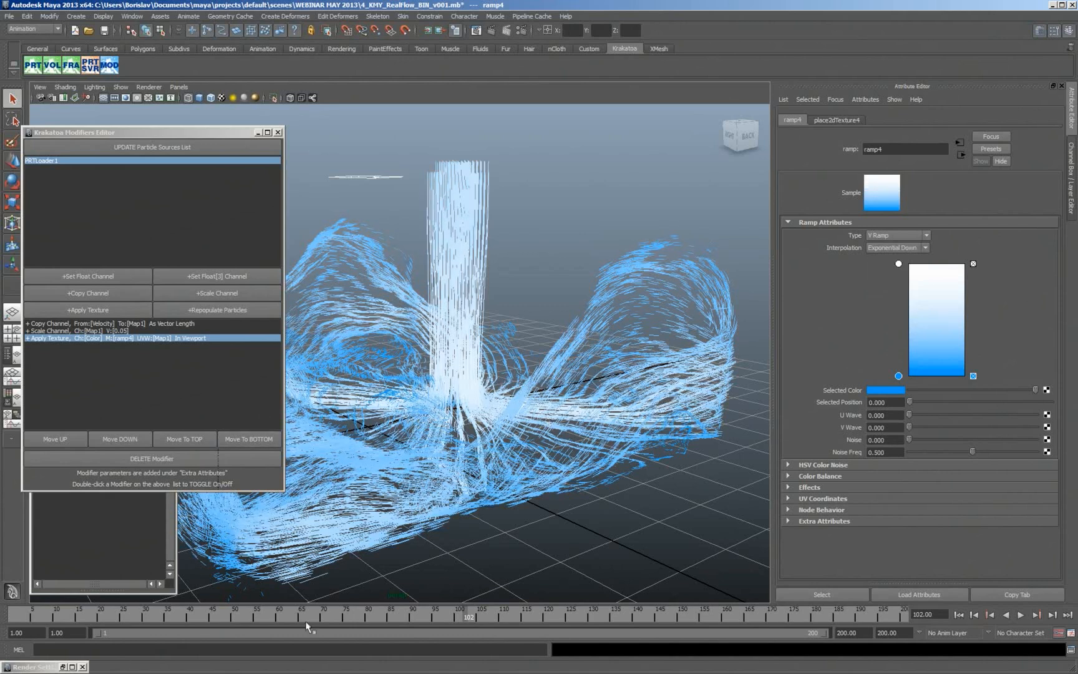
- Add a Repopulate Particles modifier to PRTLoader1 with a fill radius of 1 and 1 particle per subdivision
left_click_drag(312, 617, 498, 634)
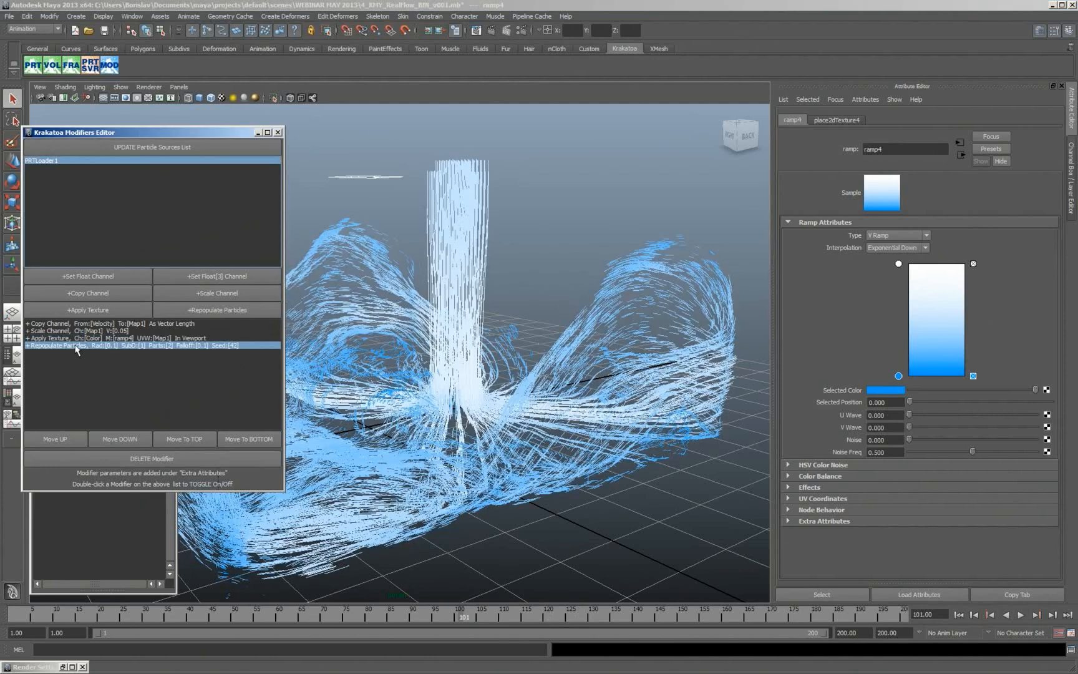
left_click(75, 346)
left_click_drag(1055, 436, 1055, 498)
left_click_drag(893, 521, 847, 520)
type("1")
key("Return")
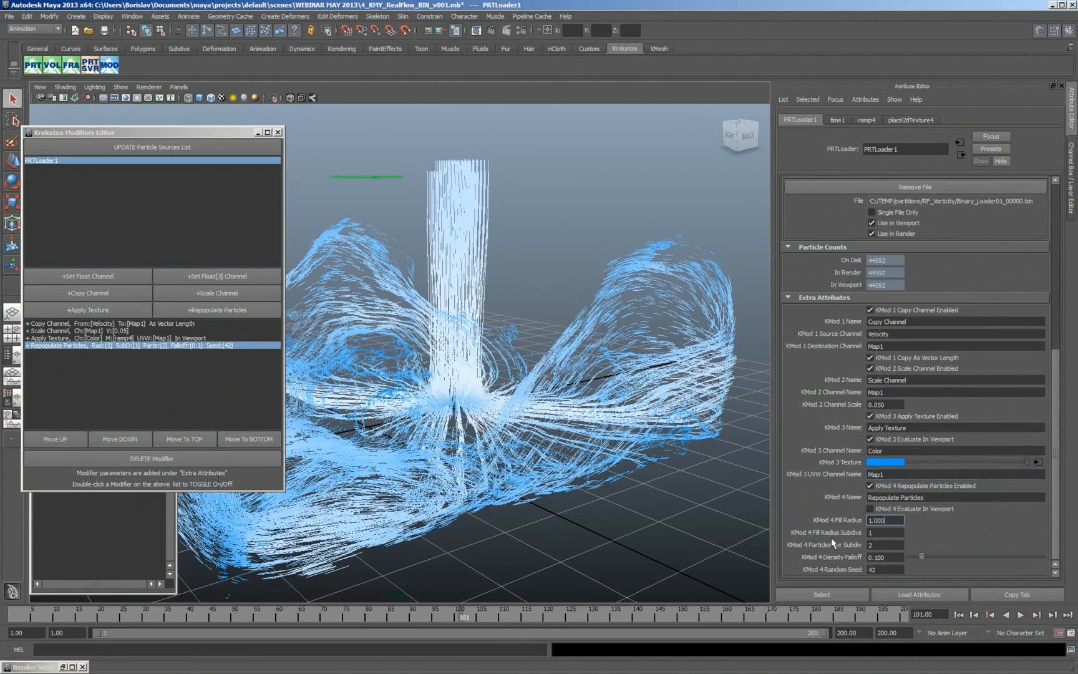
left_click_drag(890, 545, 846, 549)
type("1")
key("Return")
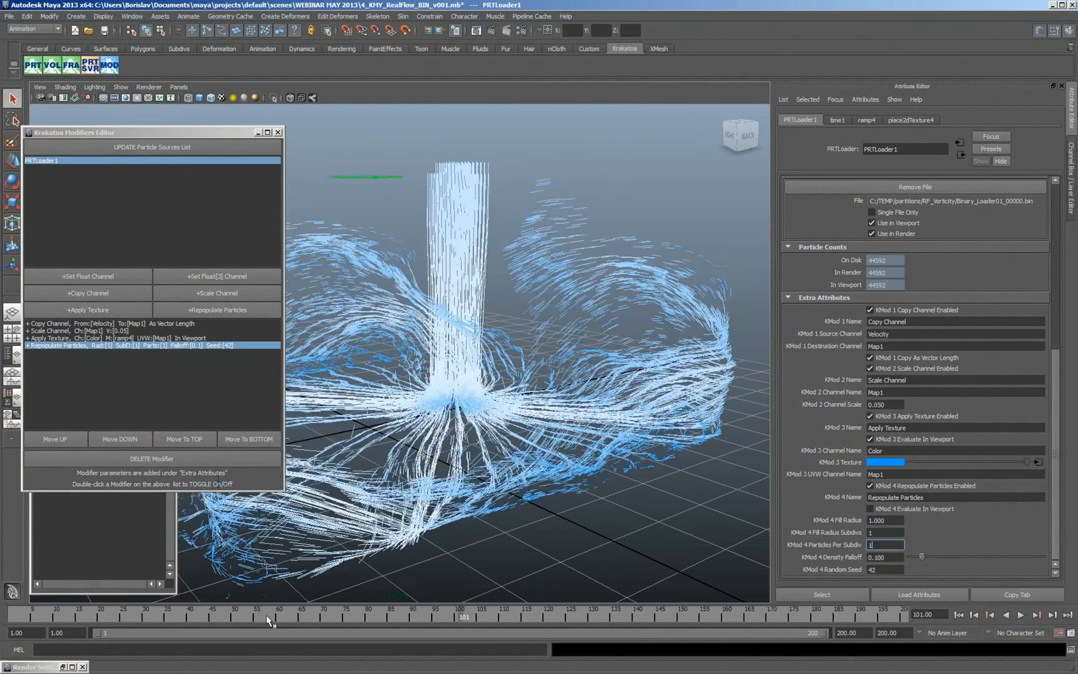
- Go to frame 49, evaluate the Repopulate Particles modifier in the viewport, and set its fill radius to 0.2
left_click_drag(268, 619, 230, 618)
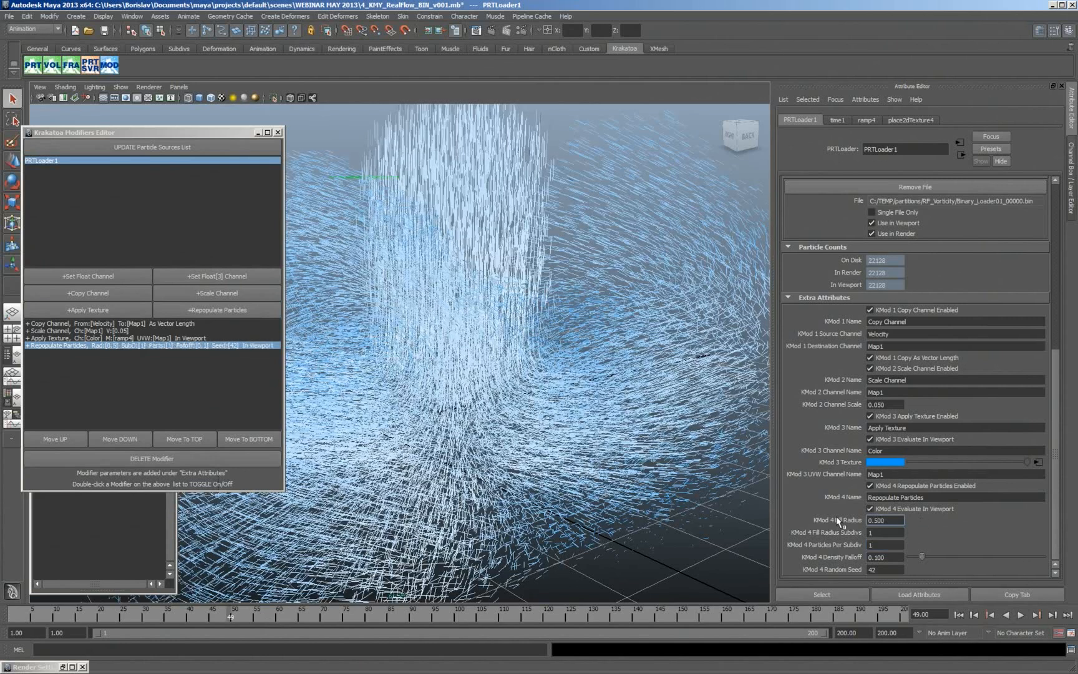
key("BackSpace")
key("BackSpace")
key("BackSpace")
type("2")
key("Return")
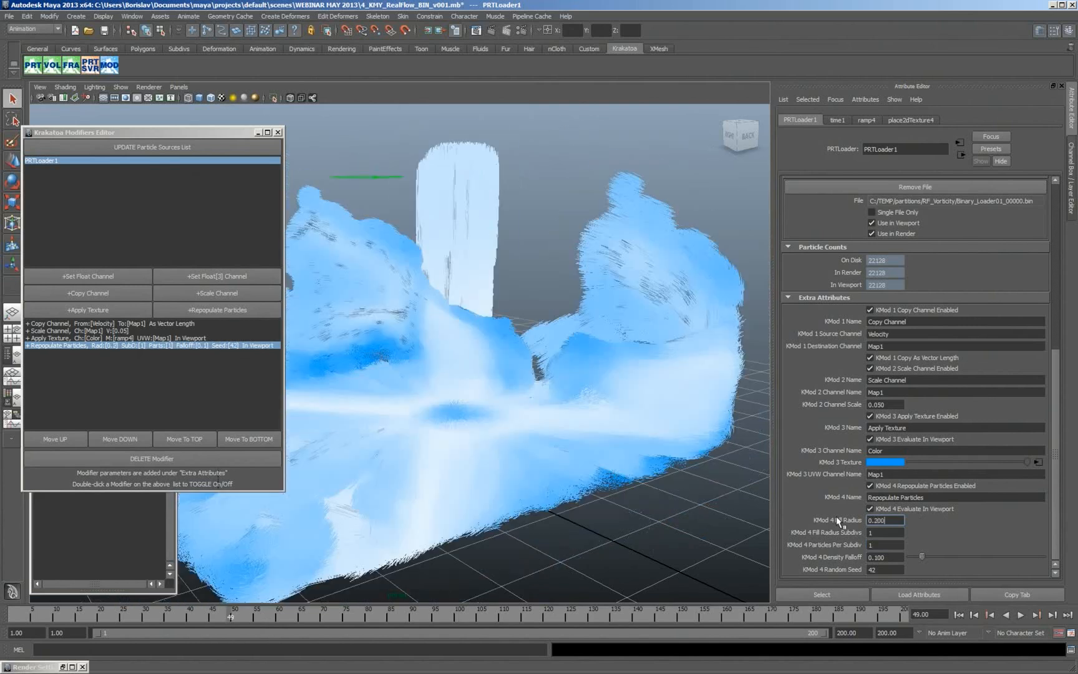
- Set the Repopulate Particles fill radius to 0.1 and clear the selection
left_click_drag(890, 521, 876, 520)
type("1")
left_click(682, 530)
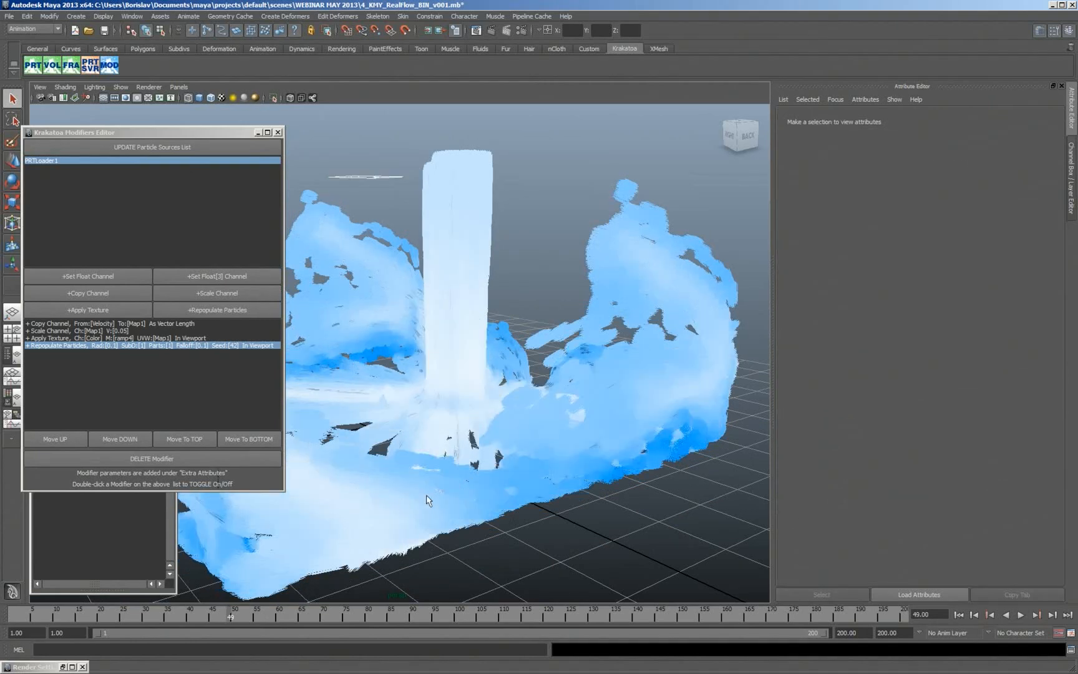
- Disable the Repopulate Particles modifier, turn off its viewport evaluation, and enable the modifier again
double_click(37, 346)
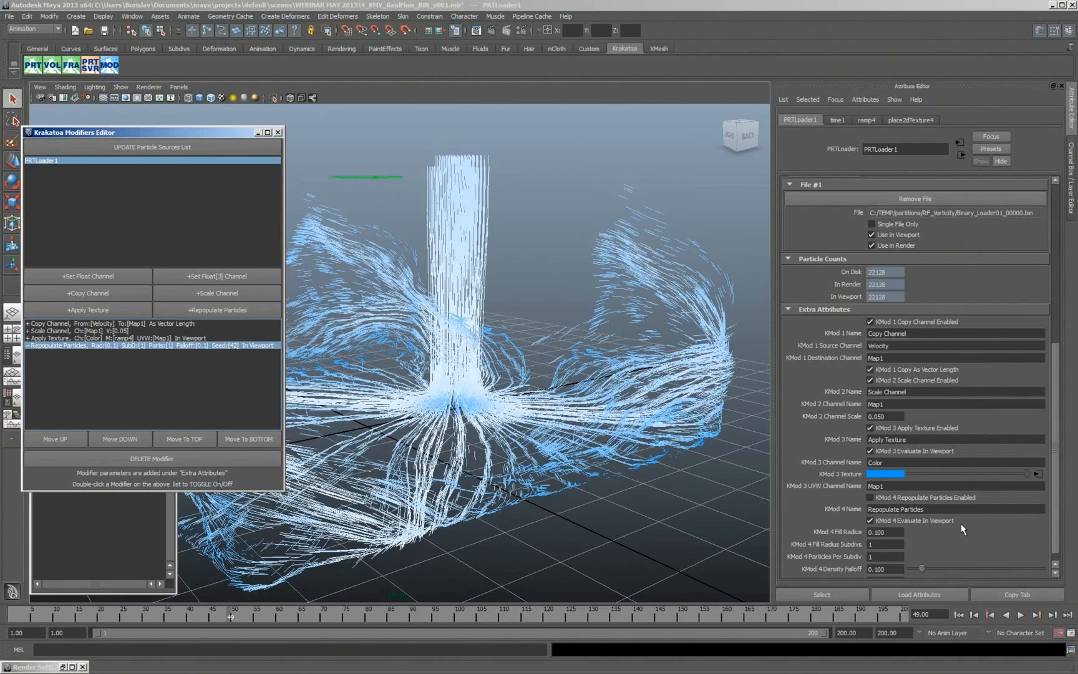
left_click(885, 521)
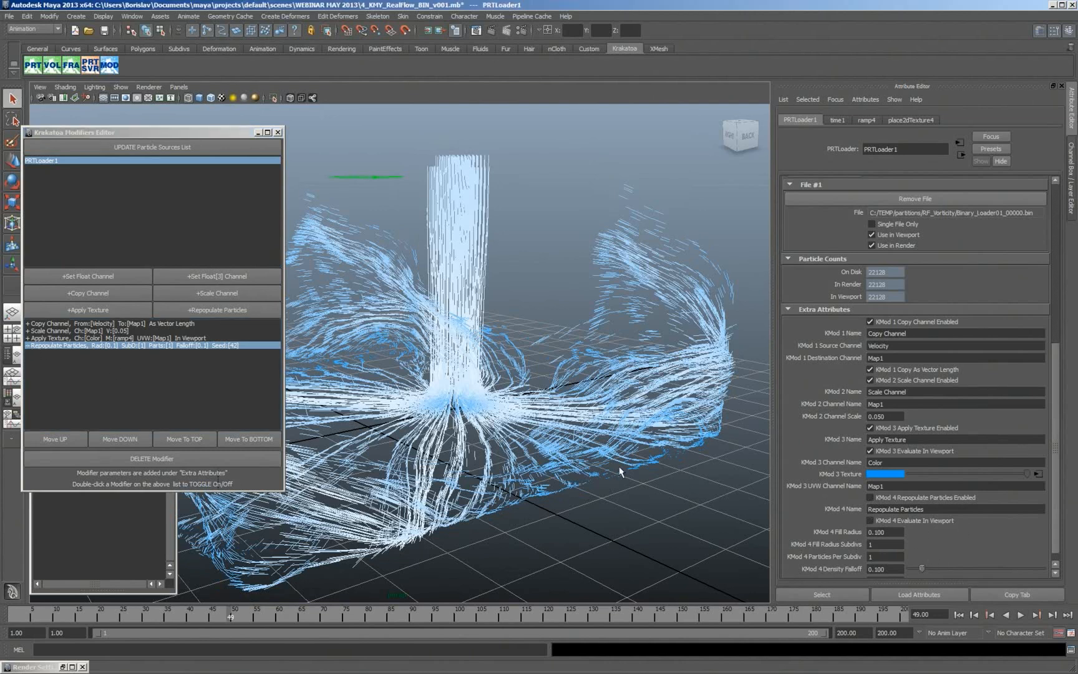
left_click(130, 352)
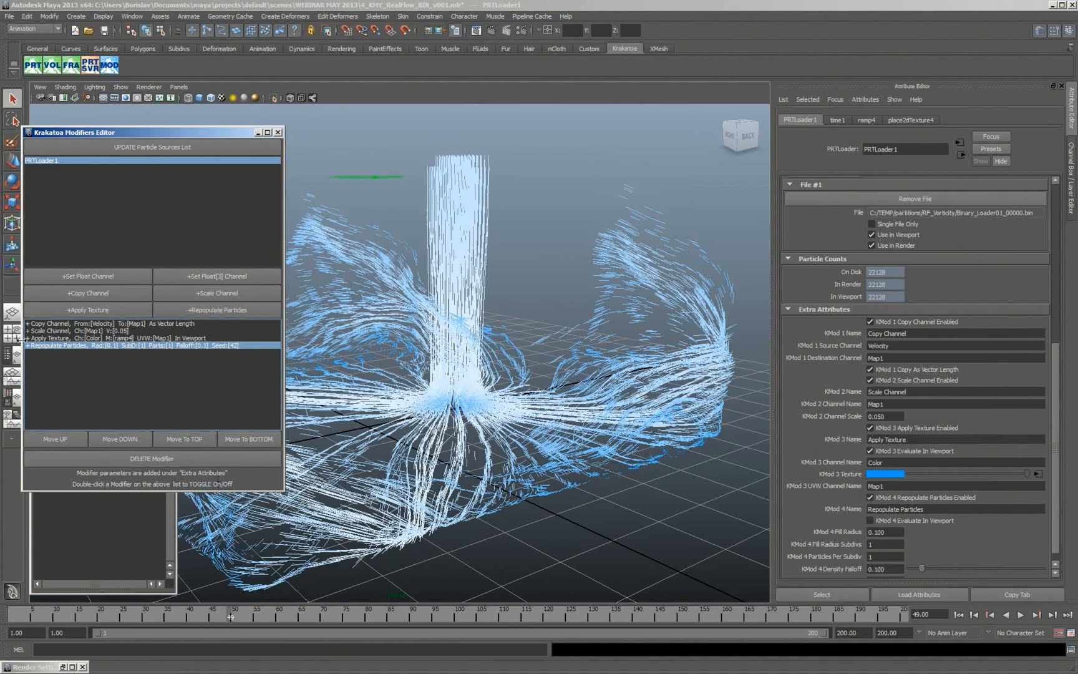
- Render frame 49 with the Repopulate Particles modifier disabled, and once more with it enabled for comparison
double_click(185, 346)
left_click(492, 31)
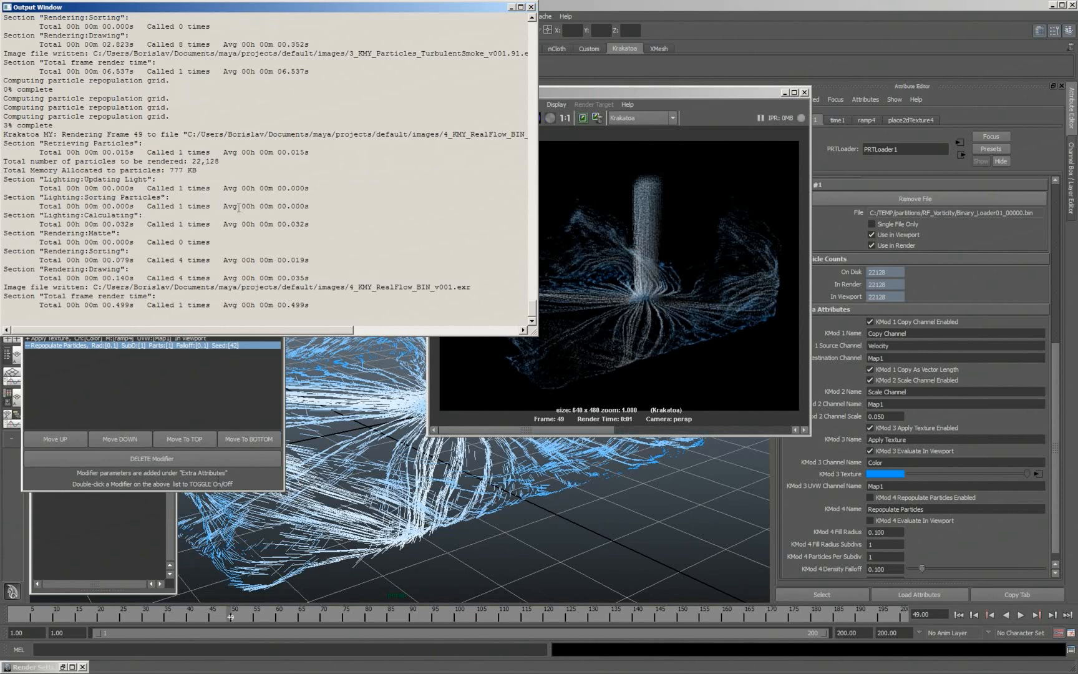
left_click(722, 93)
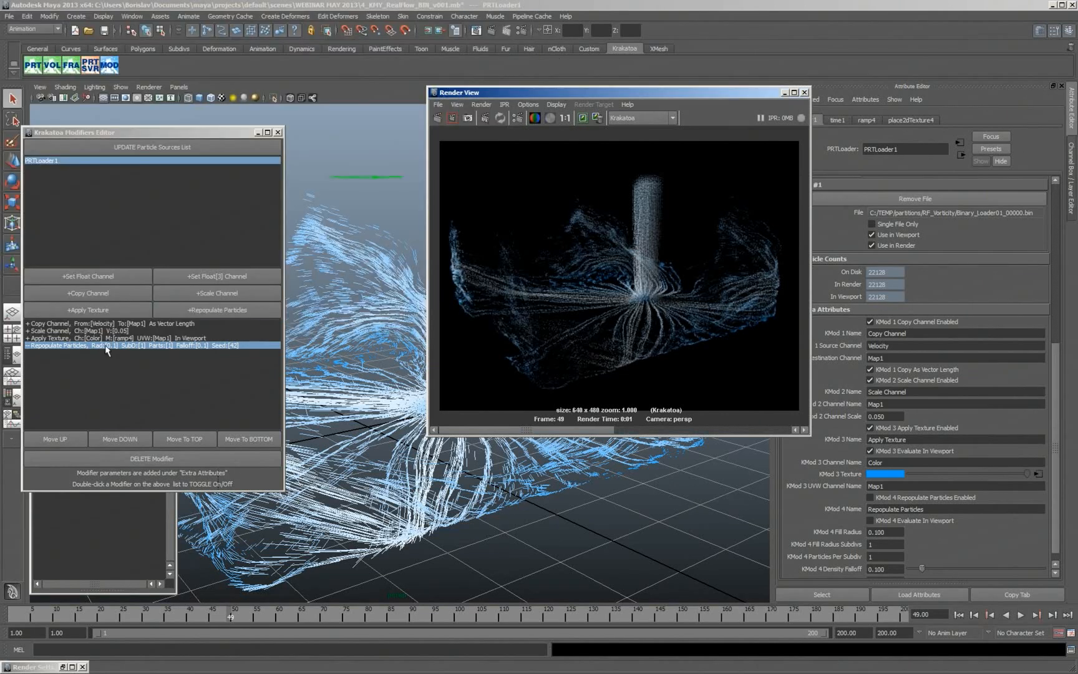
double_click(105, 345)
left_click(437, 120)
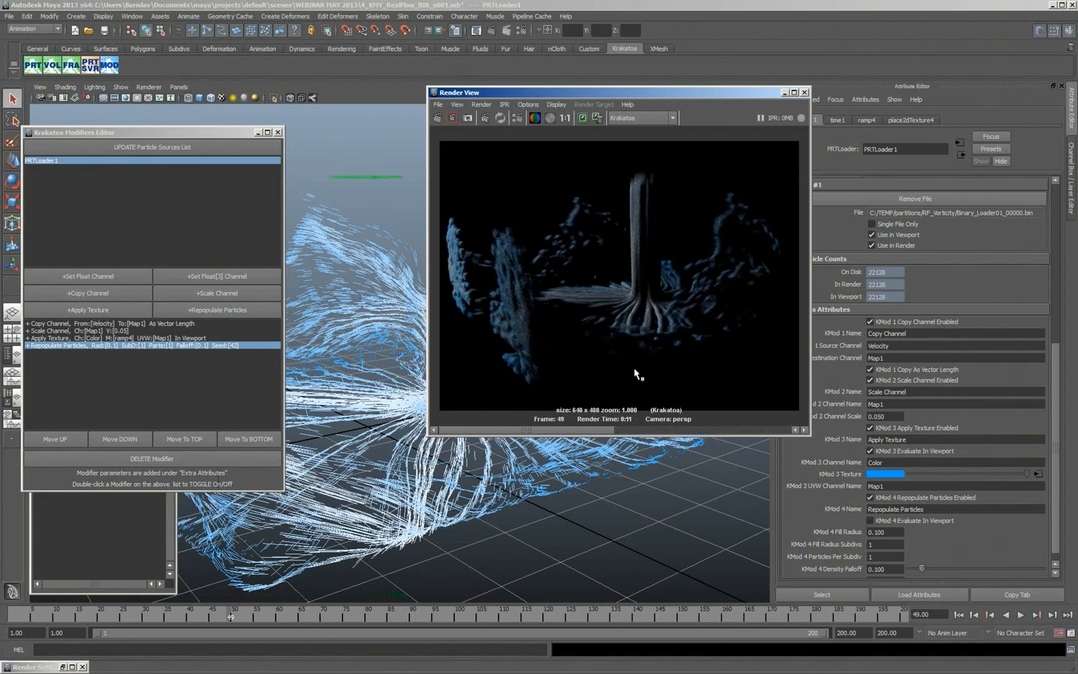
- Open the Krakatoa render settings, set the final pass exponent to -6, and render the frame
left_click(521, 31)
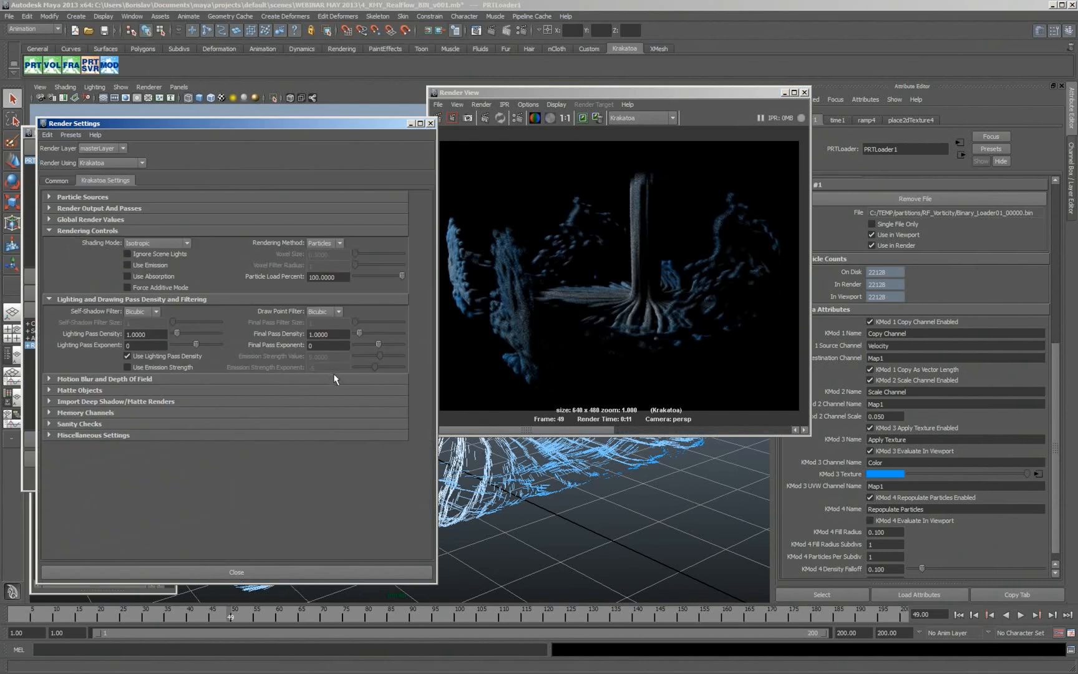
left_click_drag(379, 343, 373, 347)
left_click(437, 117)
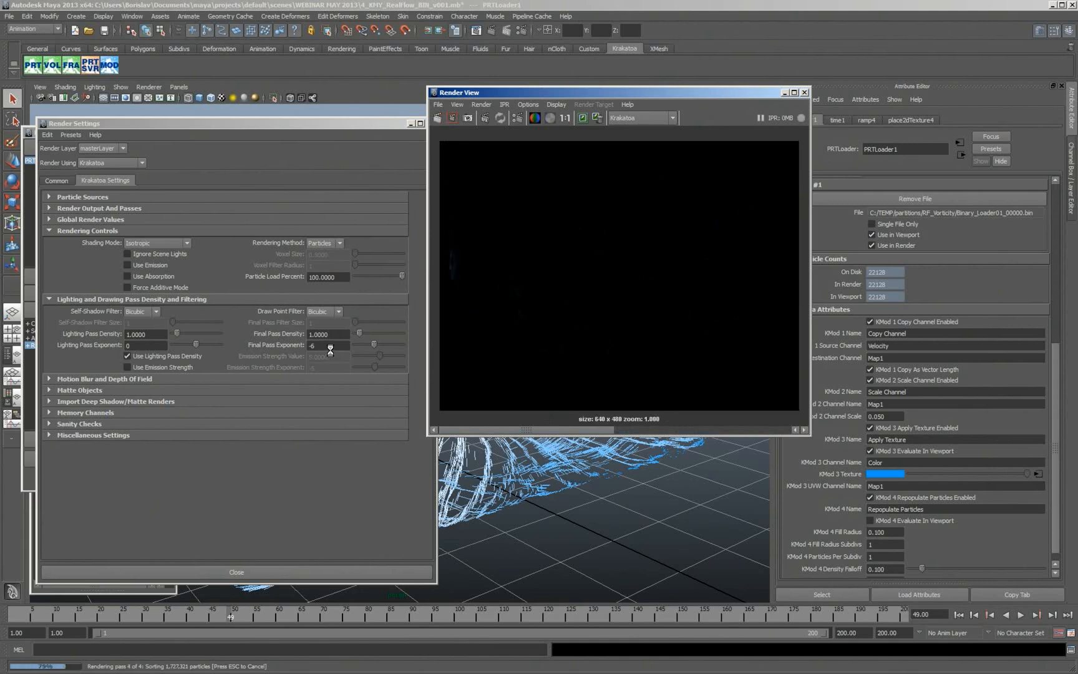
- Set the final pass exponent to -5 and disable Use Lighting Pass Density, rendering after each change
left_click_drag(325, 345, 371, 344, "ctrl")
left_click(438, 118)
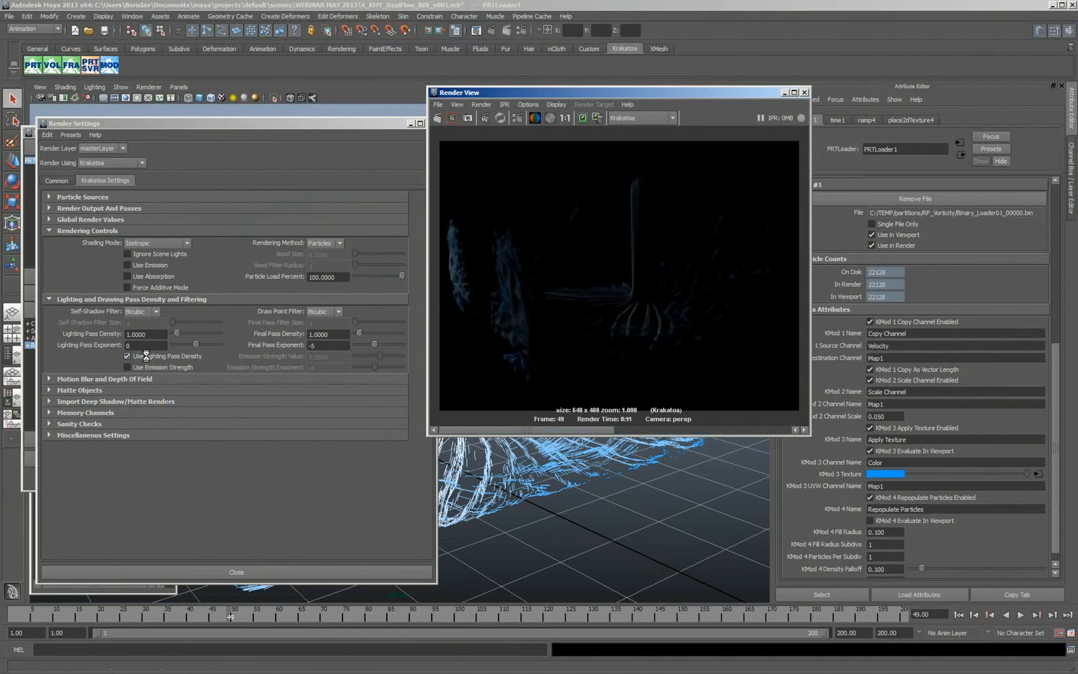
left_click(146, 357)
left_click(437, 117)
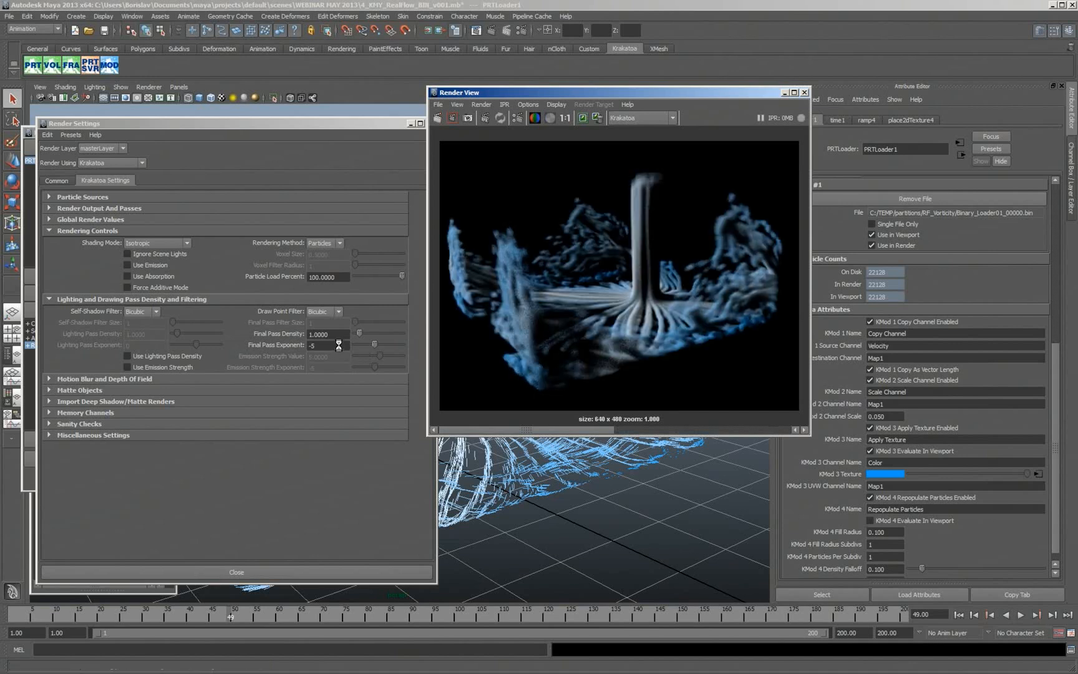
- Set the final pass exponent to -6 with the lighting pass density disabled and render frame 49 again
left_click_drag(340, 345, 302, 345)
type("-6")
key("Return")
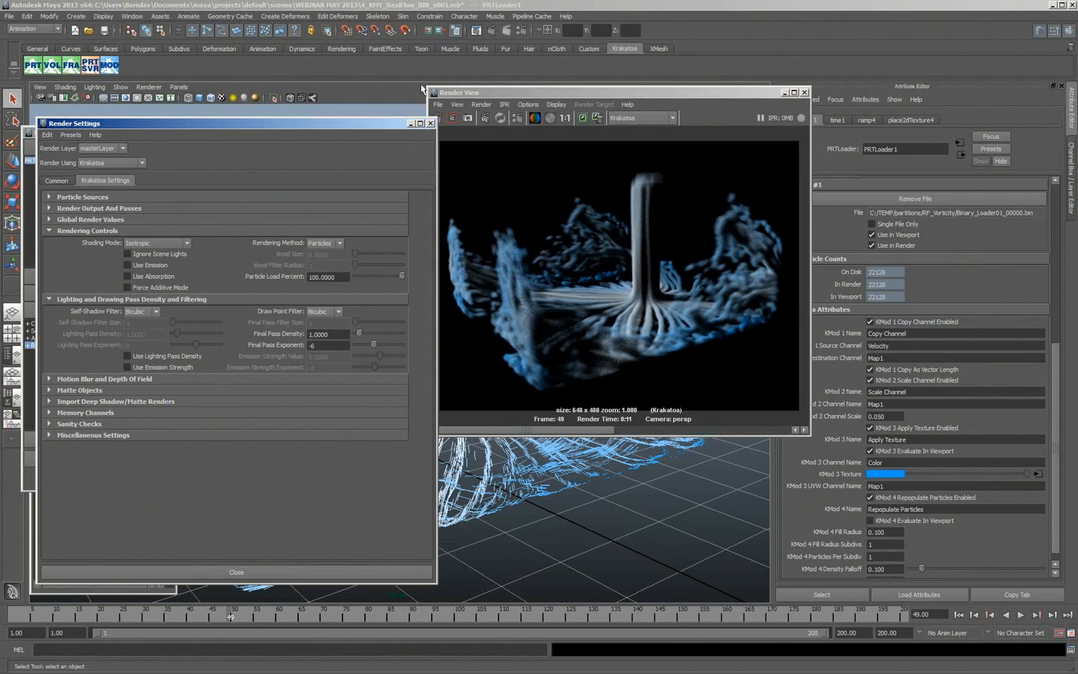
left_click(442, 120)
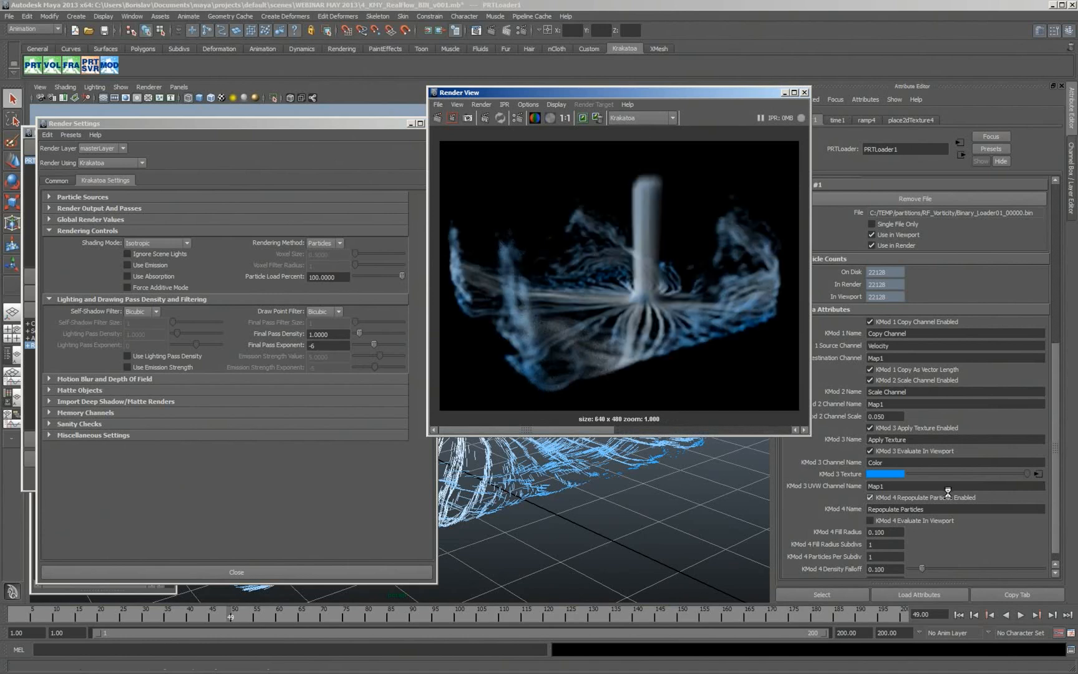
- Go to frame 134 and check the previous render's statistics in the Output Window
left_click(608, 617)
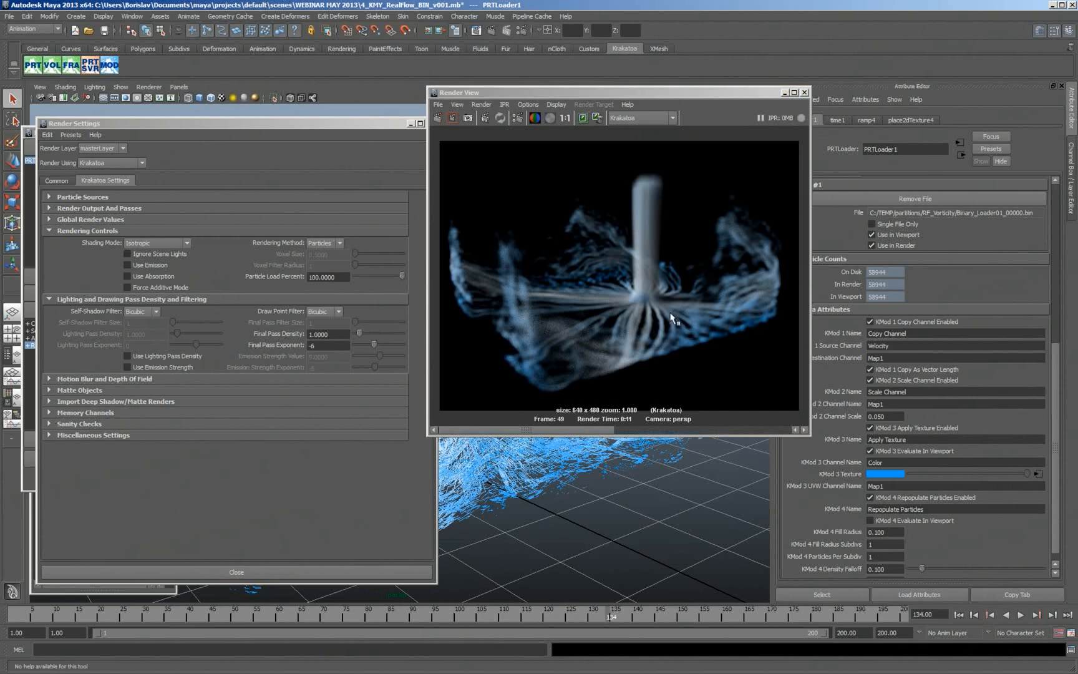
key("alt+Tab")
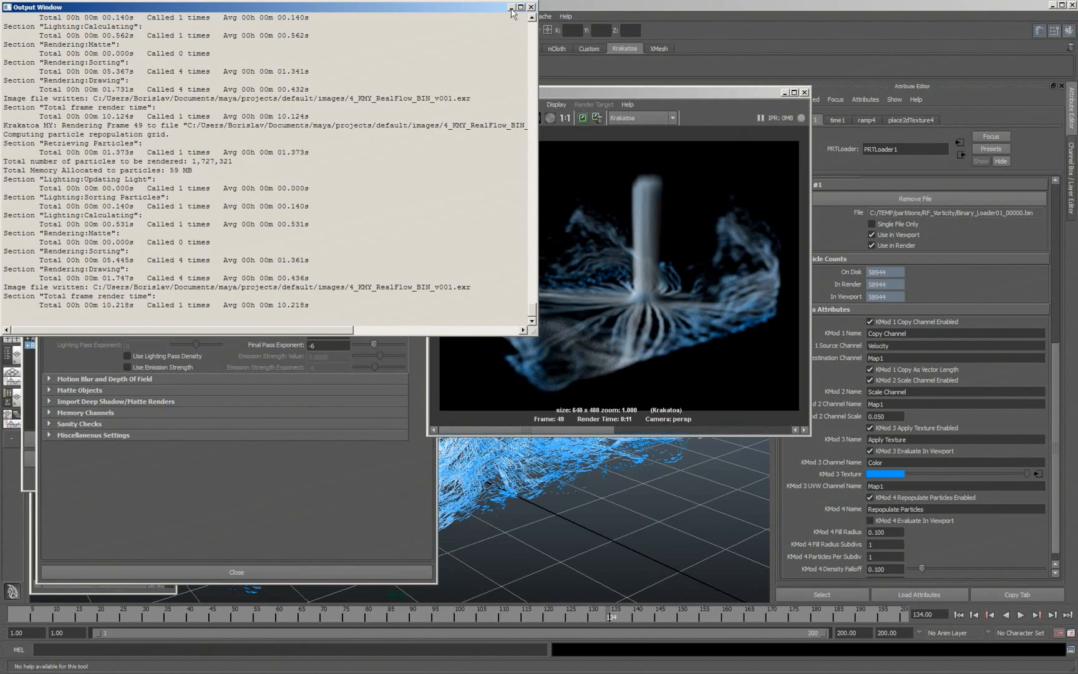
left_click(512, 7)
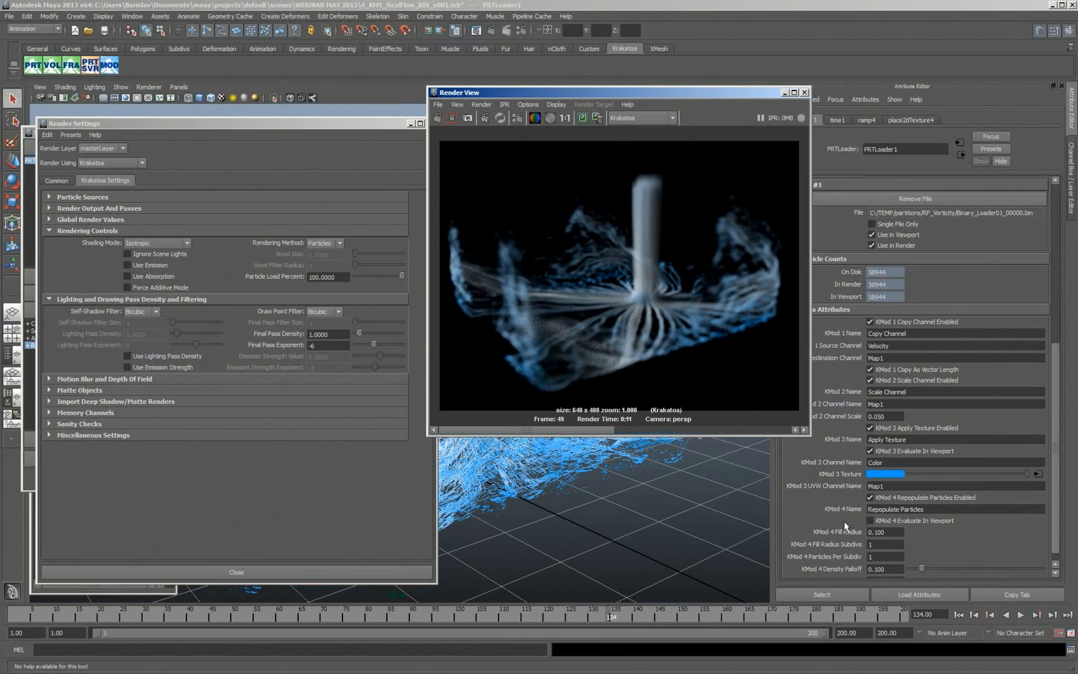
- Set the Repopulate Particles fill radius subdivisions to 2 and render frame 134
double_click(883, 545)
type("2")
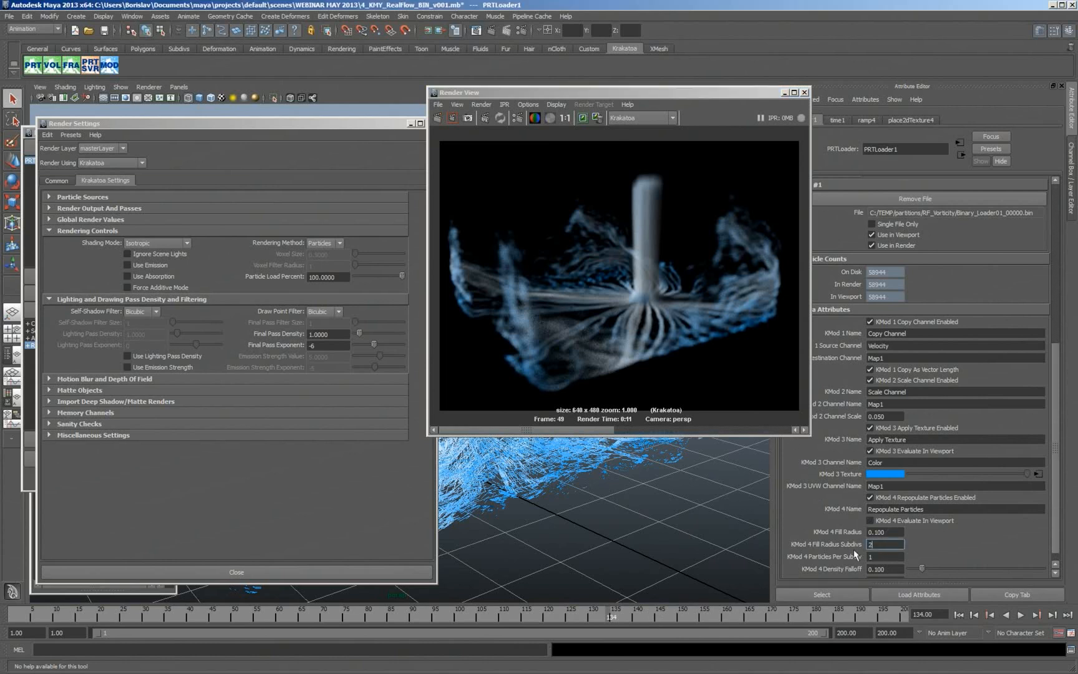
left_click(439, 119)
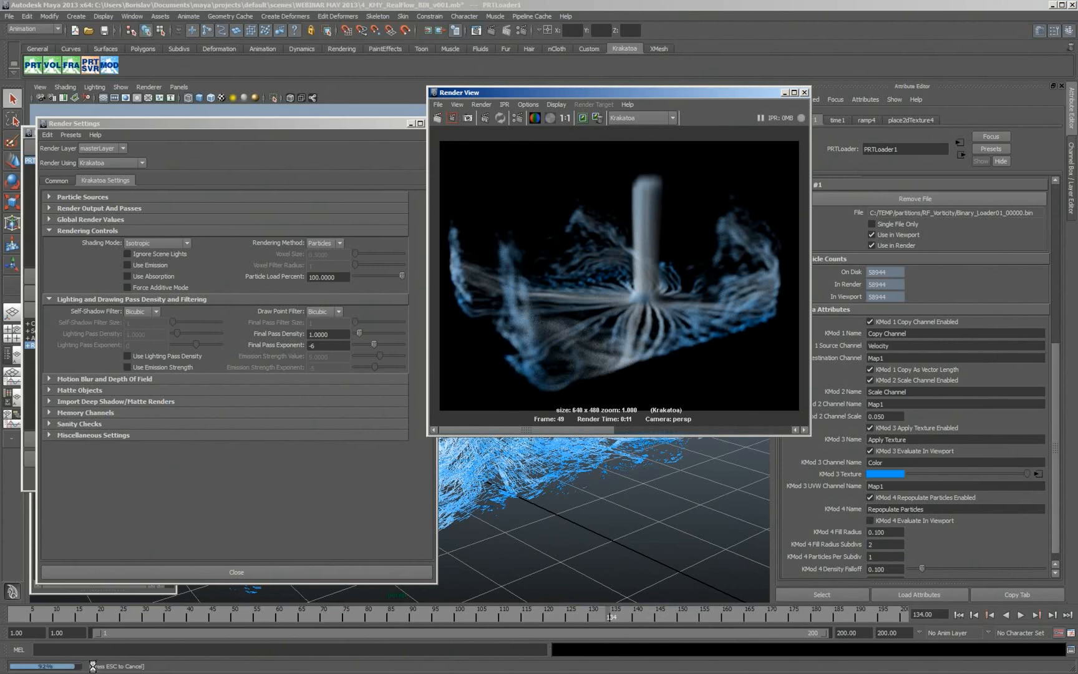
- Switch to the Output Window to check the progress of the running render
key("alt+Tab")
key("alt+Tab")
key("alt+Tab")
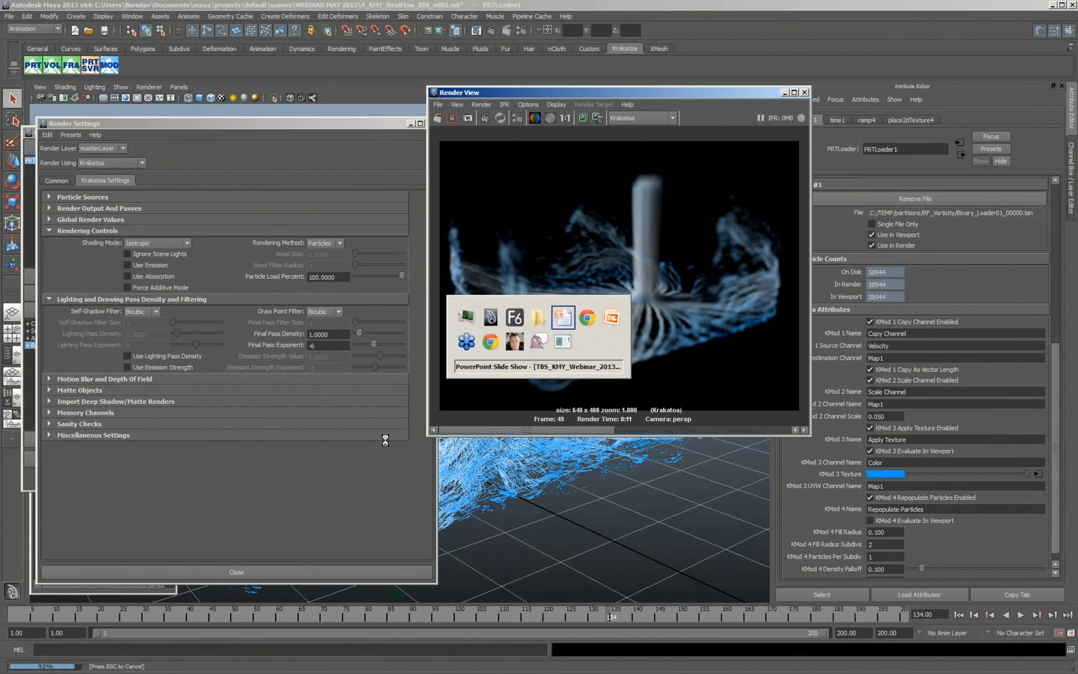
key("alt+Tab")
key("alt+Tab")
key("alt+Tab")
key("alt+Tab")
key("alt+Tab")
key("alt+Tab")
key("alt+Tab")
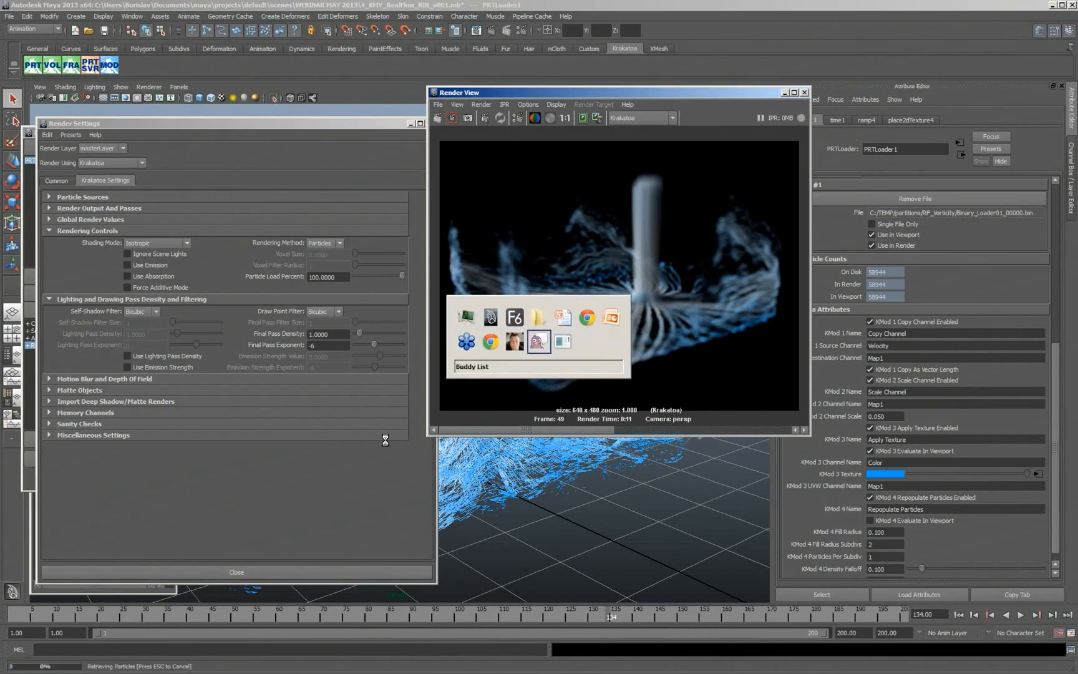